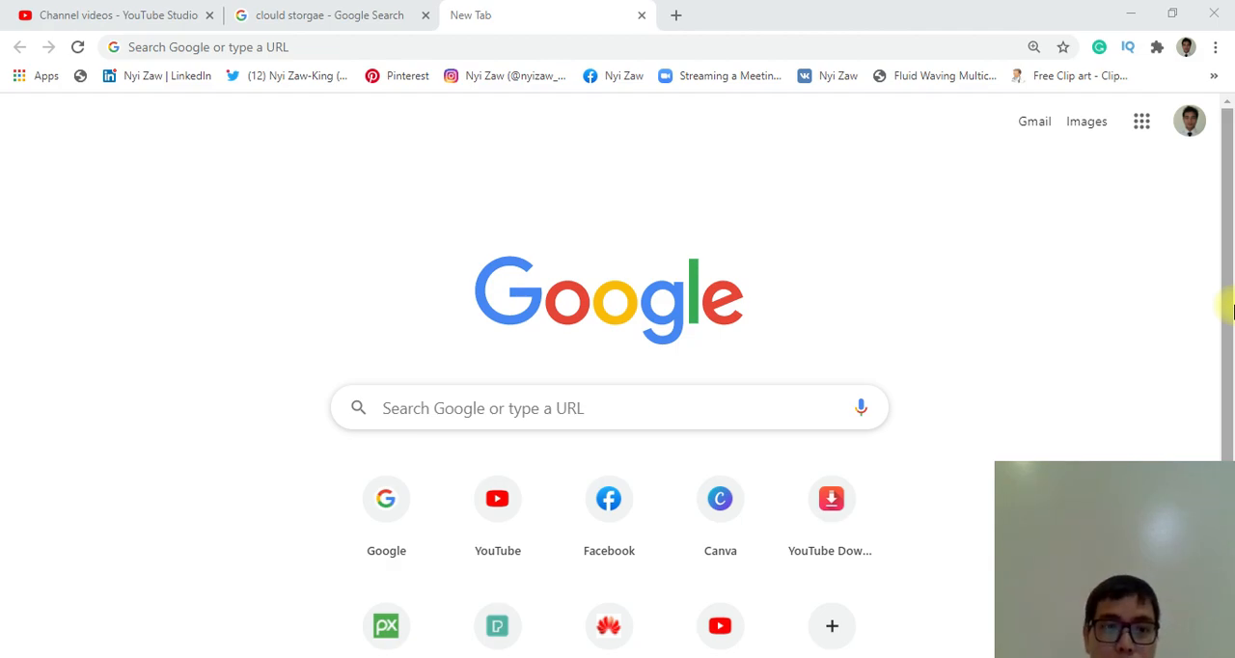
Open Canva in the browser and create a blank YouTube Thumbnail design.
click(386, 42)
text(c)
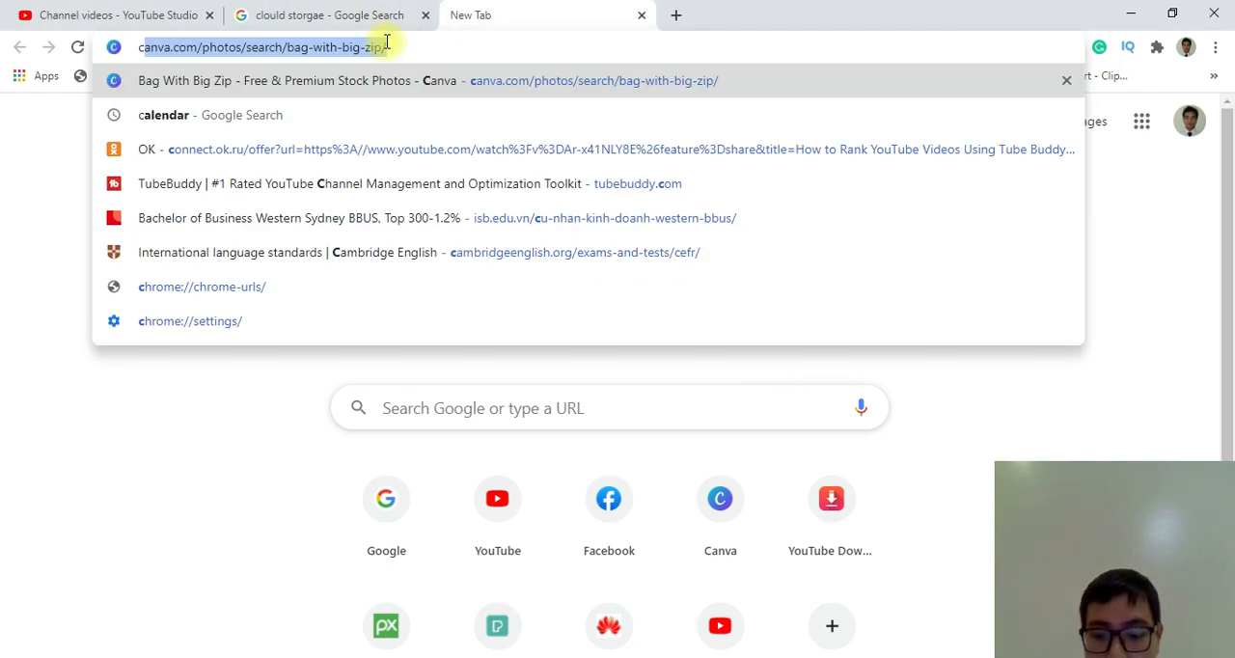
key(Return)
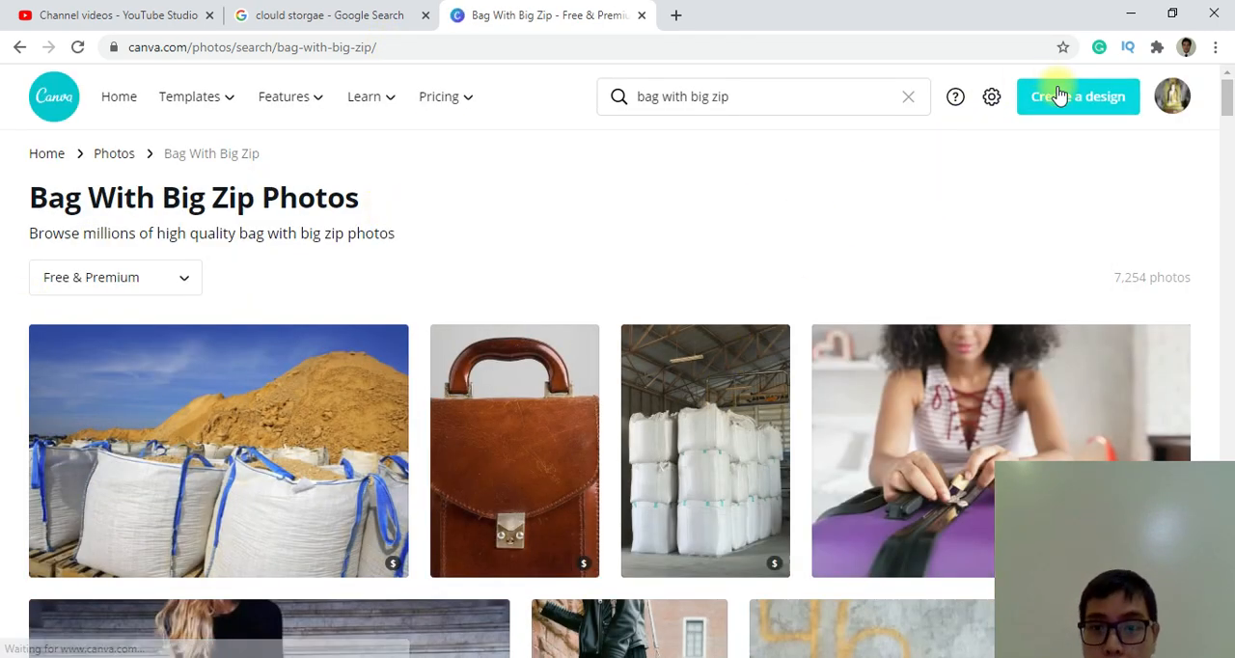
click(1056, 101)
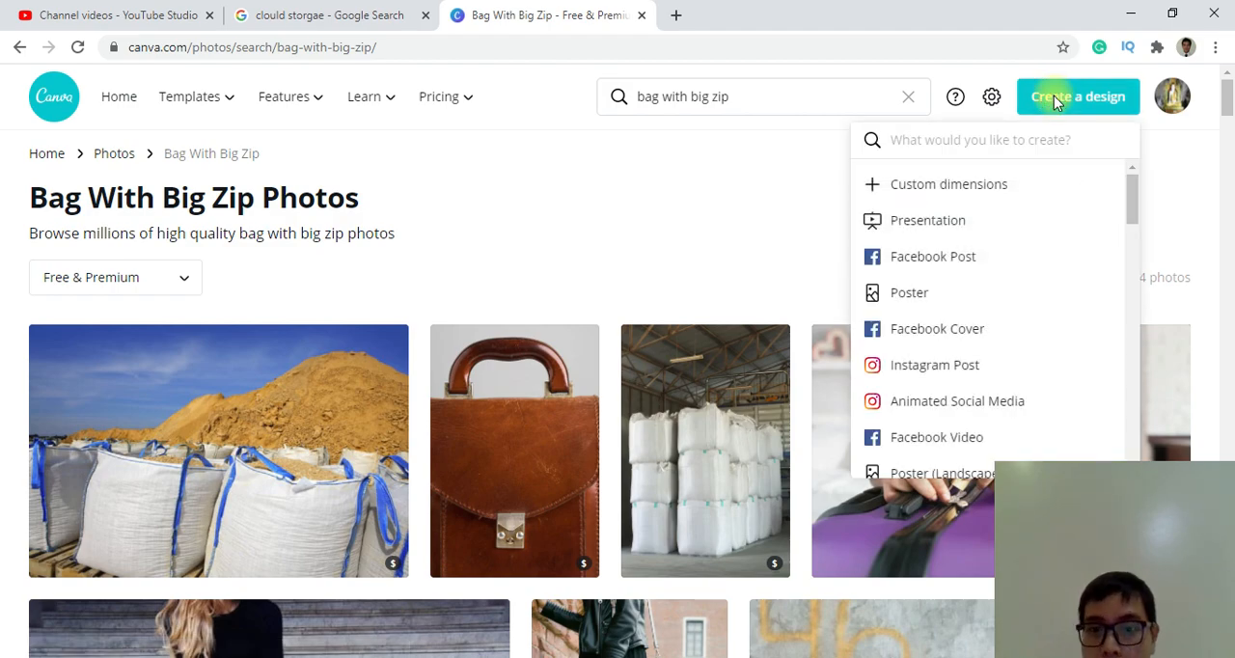
text(youtube)
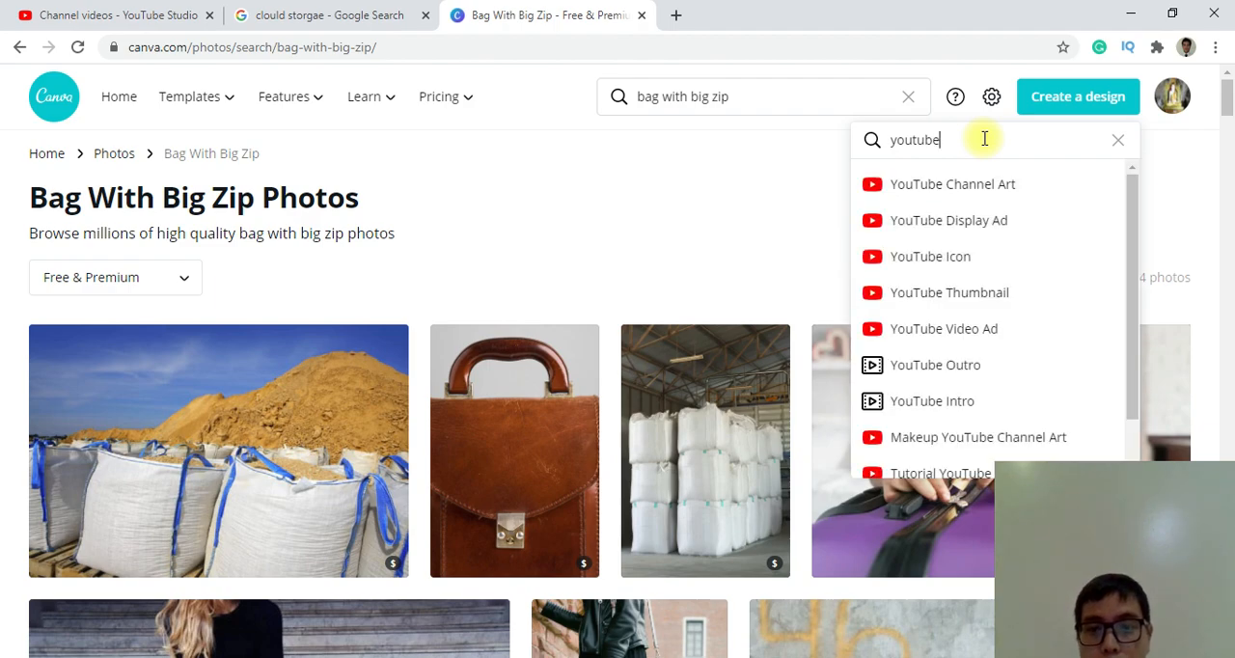
click(945, 303)
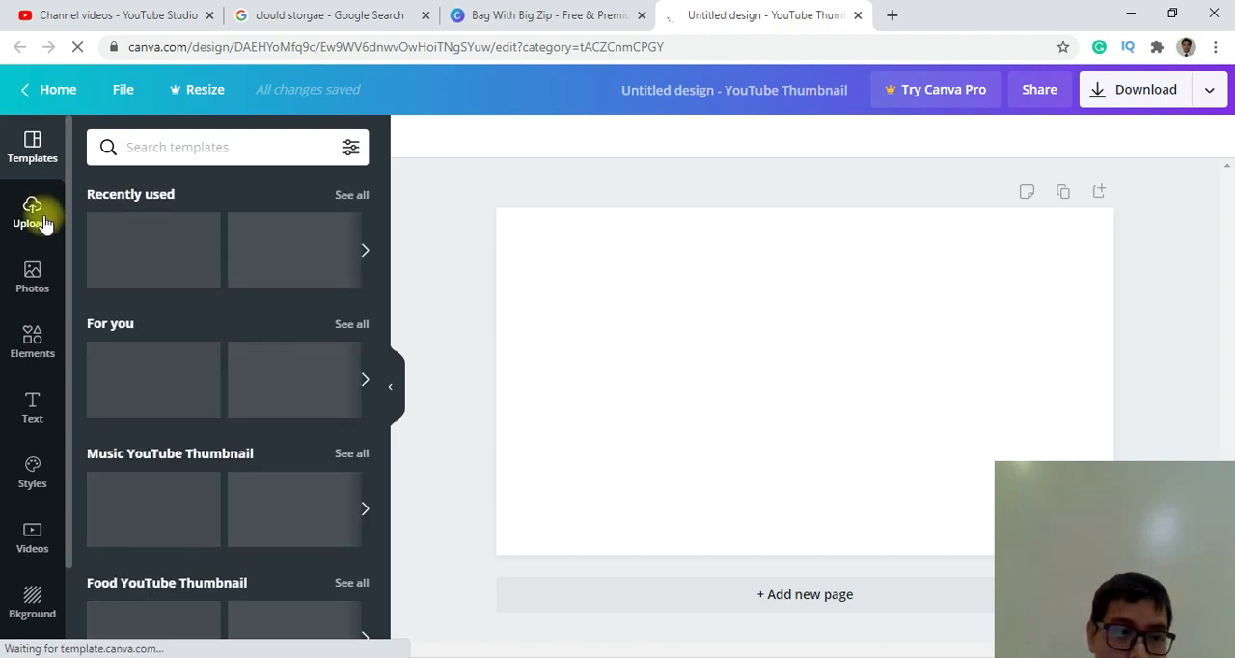
Upload the six cloud storage, device and woman images from the Desktop folder to the design's media library.
click(34, 214)
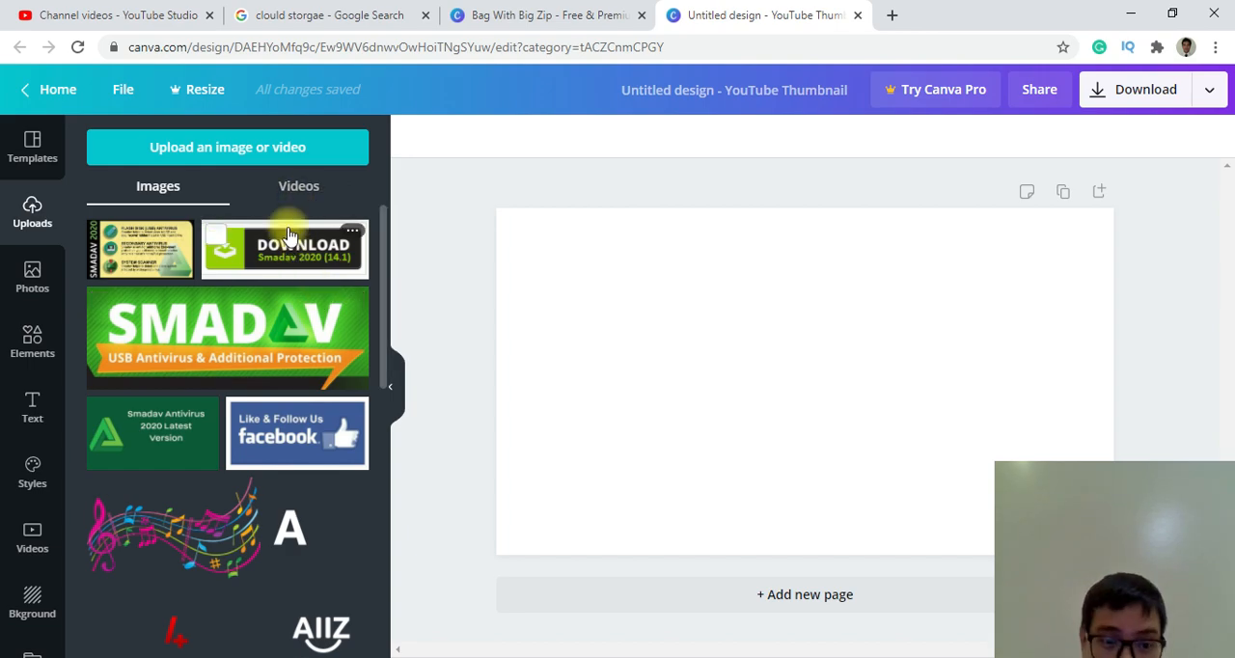
click(225, 150)
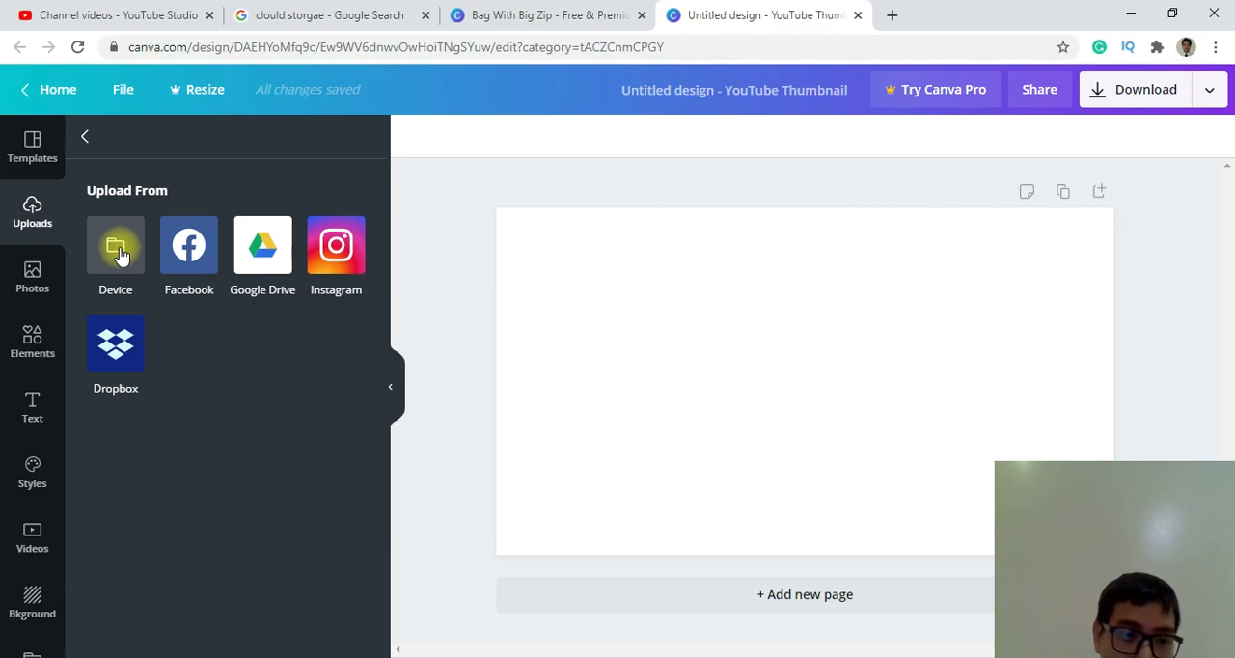
click(119, 250)
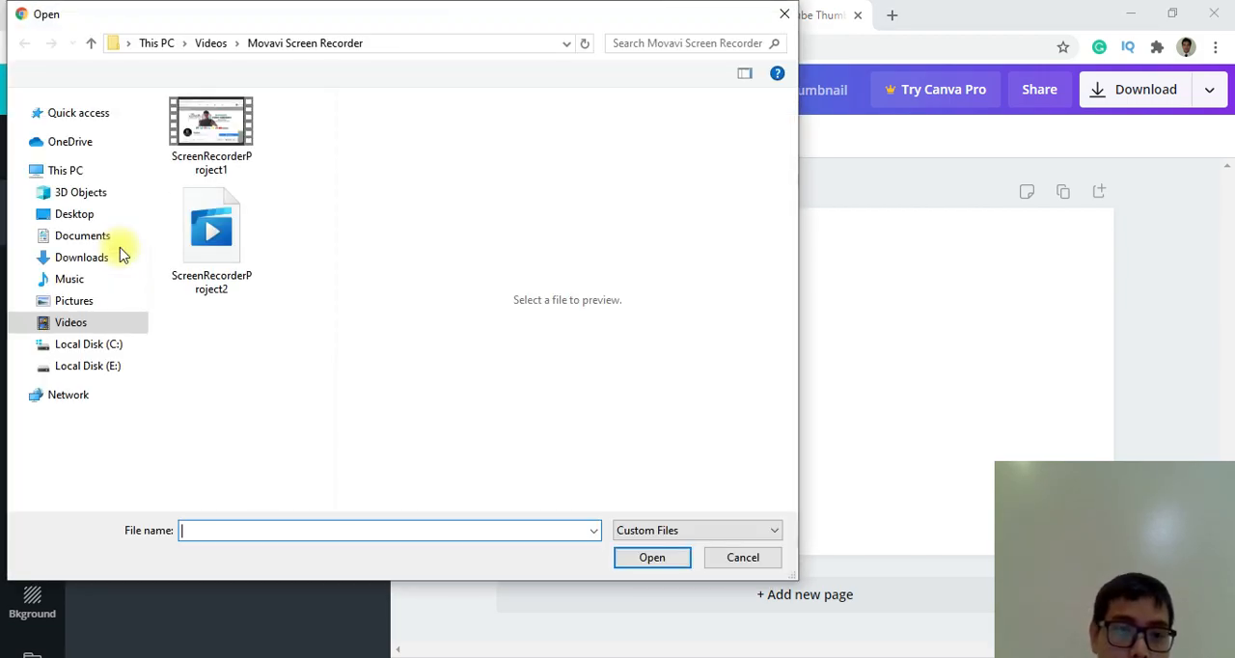
click(74, 215)
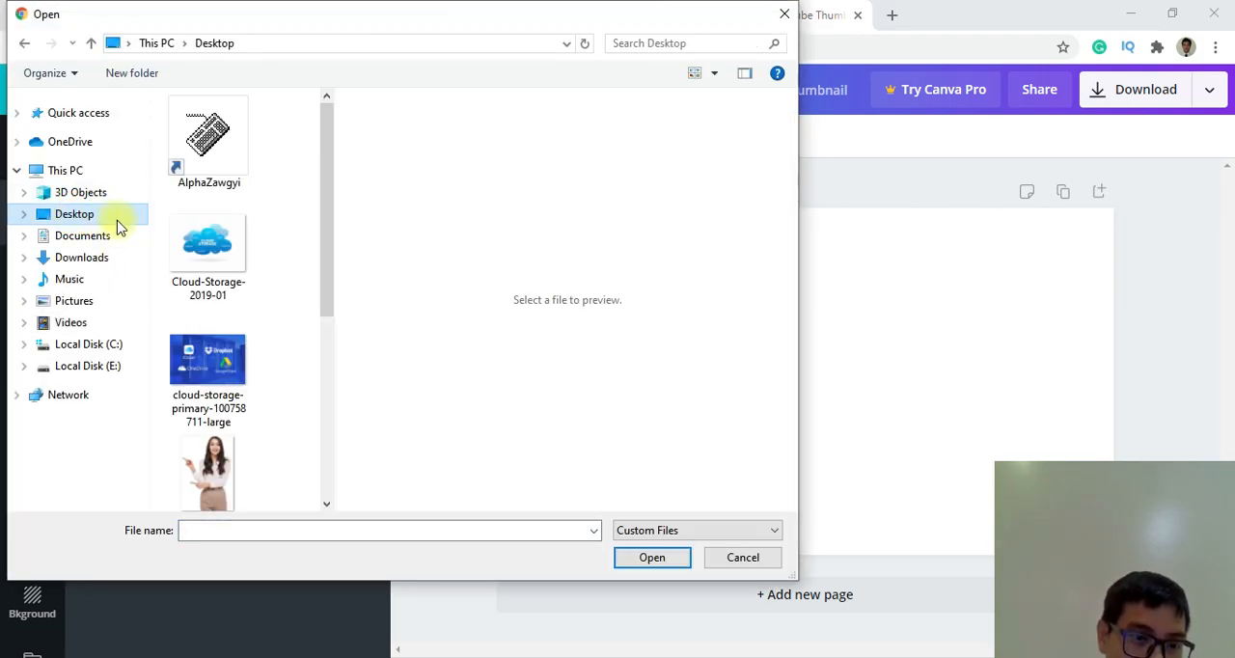
drag(261, 248, 261, 399)
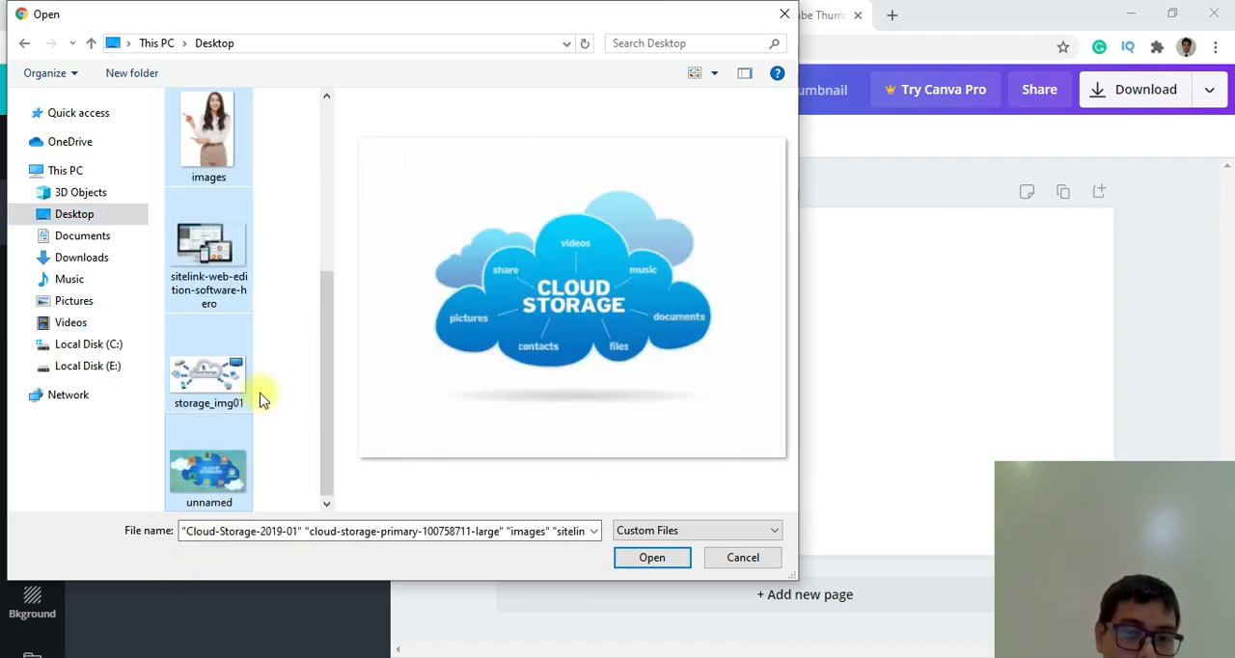
click(662, 564)
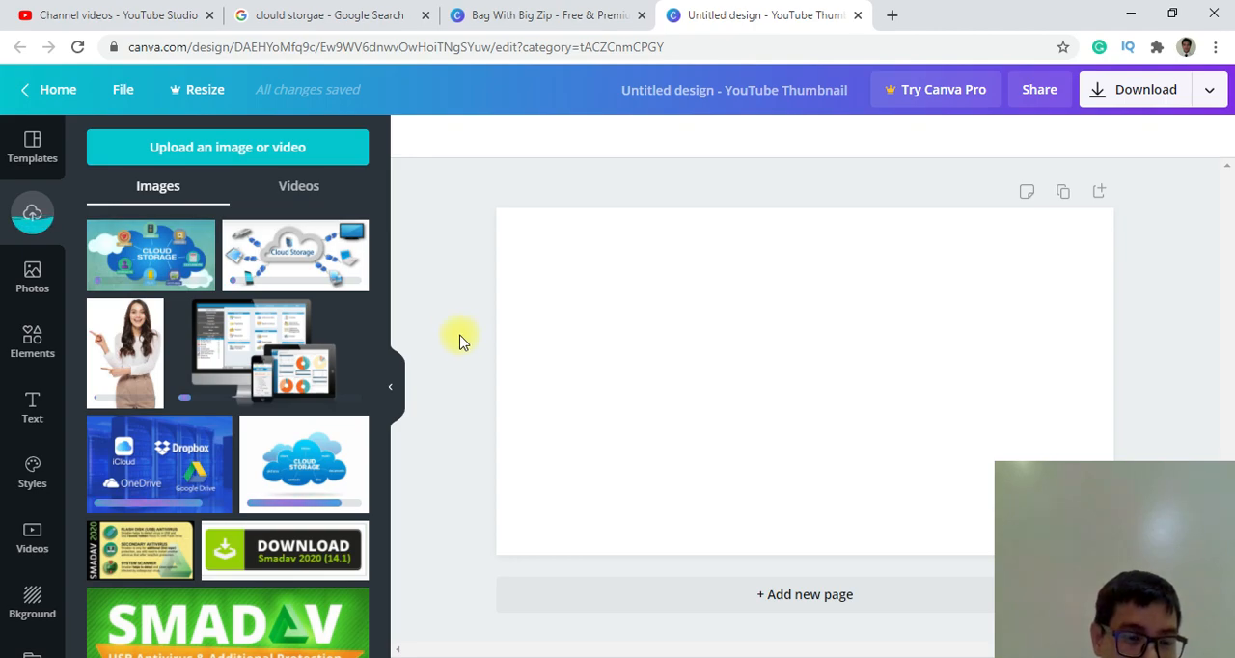
Place the Cloud Storage diagram on the thumbnail and replace it with the monitor, tablet and phone image.
scroll(276, 347, down, 4)
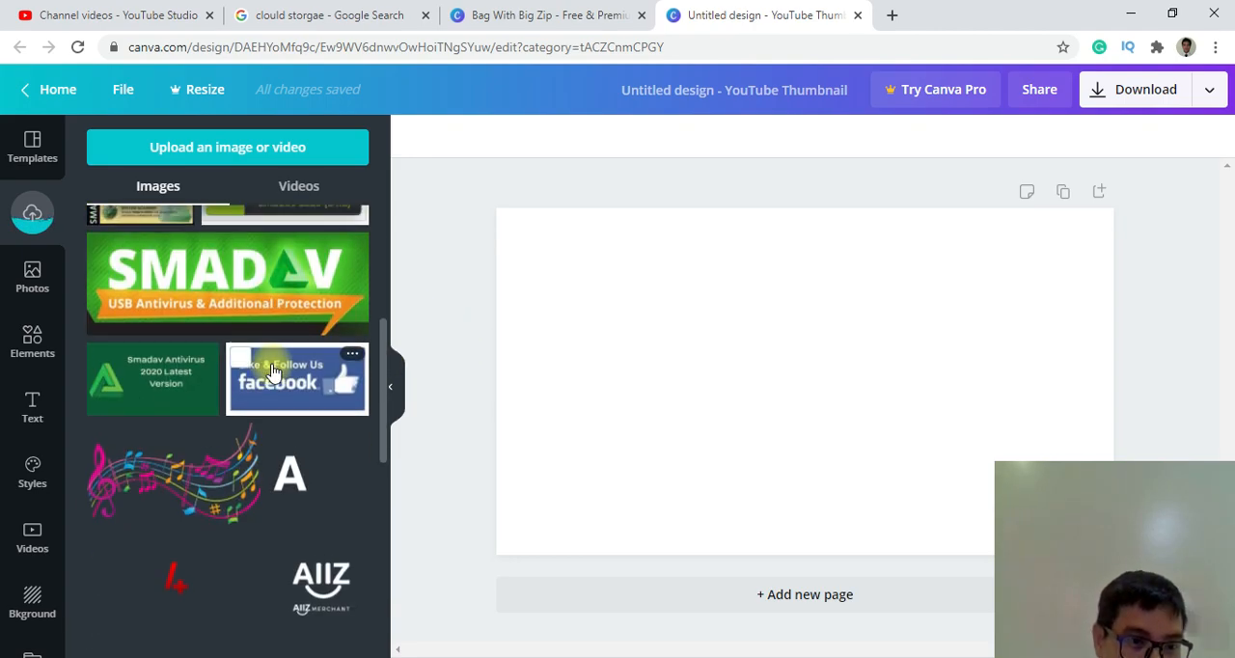
scroll(275, 362, up, 4)
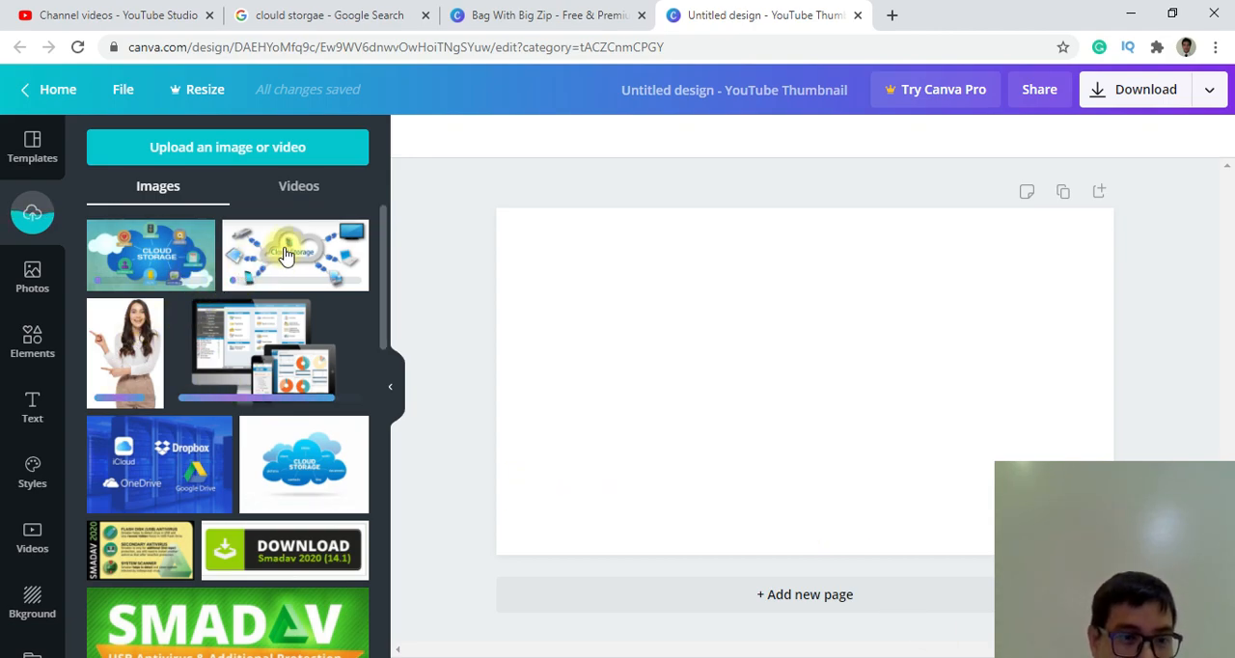
drag(310, 259, 647, 342)
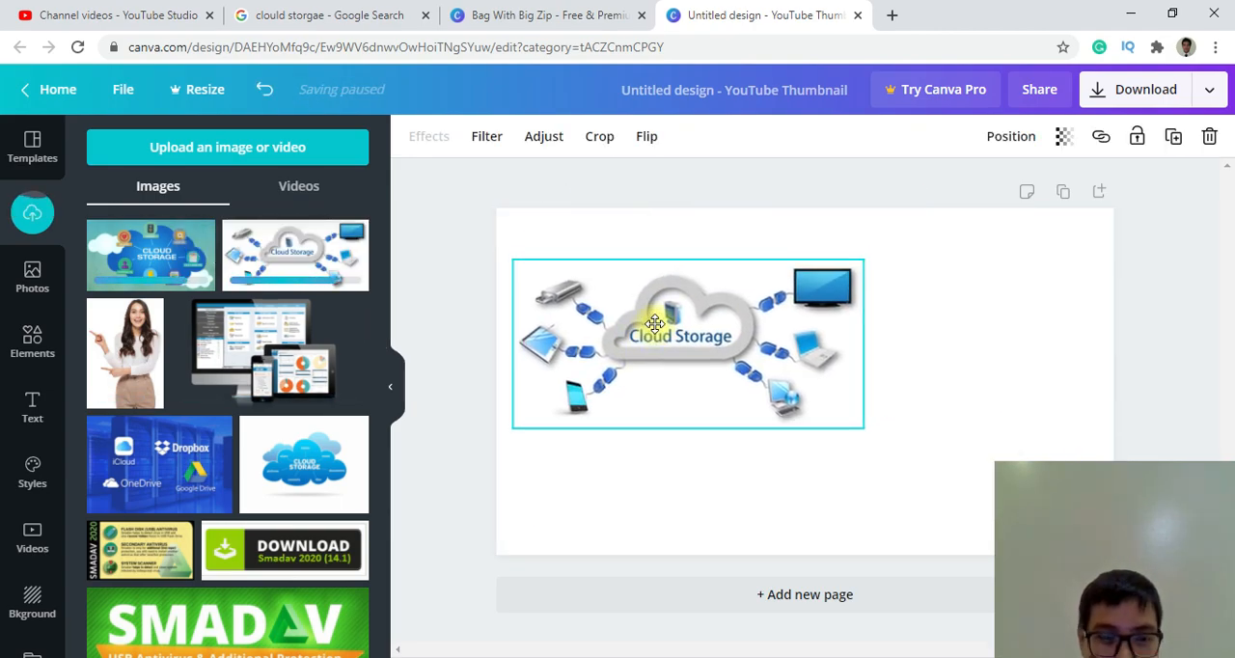
drag(257, 334, 627, 342)
click(968, 331)
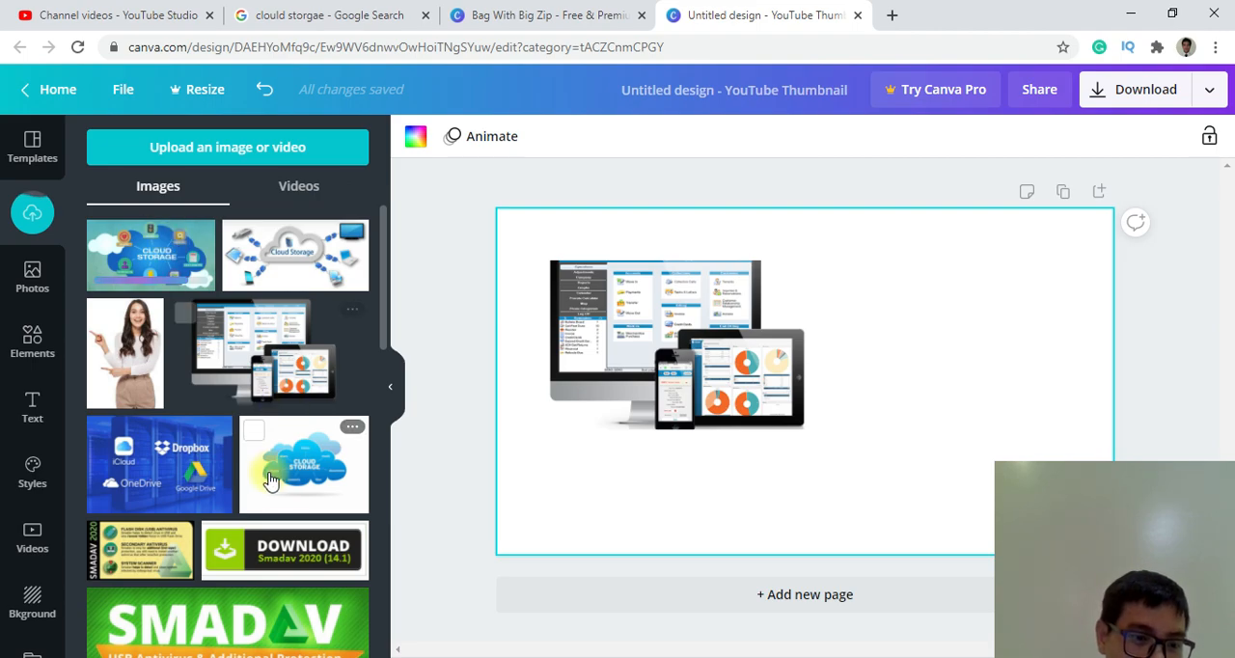
Add the iCloud, Dropbox, OneDrive and Google Drive image, shrink it and position it over the monitor at the page's left edge.
drag(179, 463, 632, 471)
drag(823, 618, 722, 504)
drag(643, 485, 679, 324)
drag(744, 382, 787, 361)
click(910, 359)
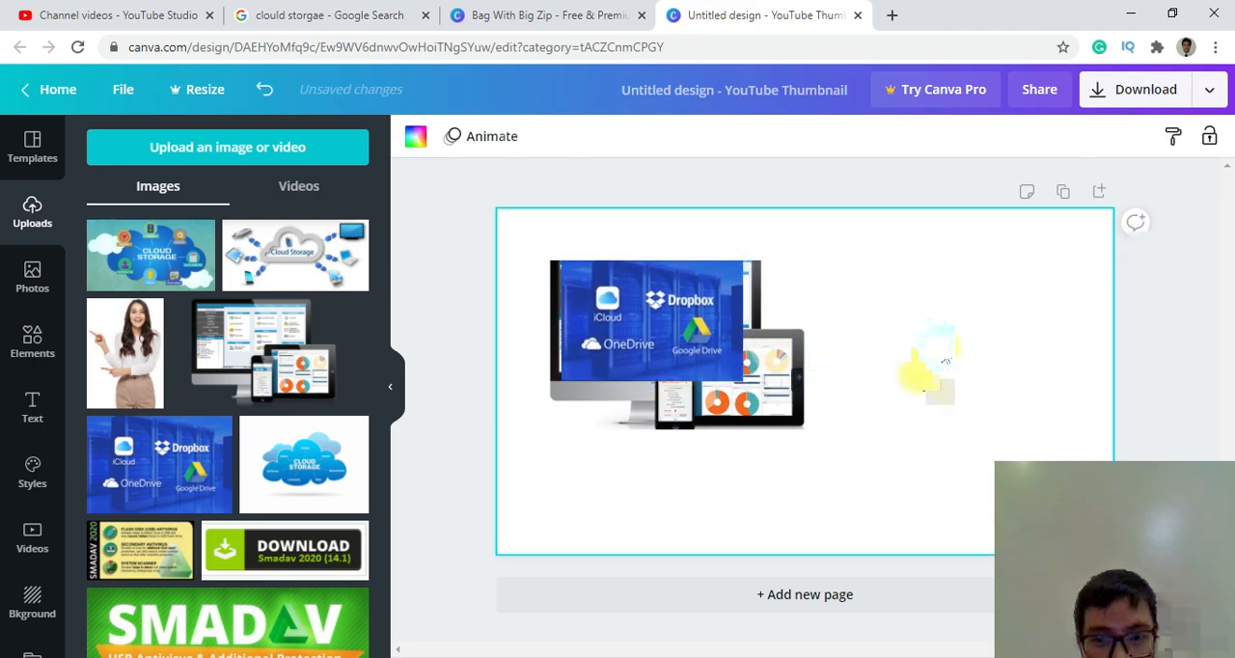
click(659, 331)
drag(659, 331, 592, 314)
Add the pointing woman image to the right side of the thumbnail and enlarge it to nearly the page's height.
drag(152, 338, 1005, 386)
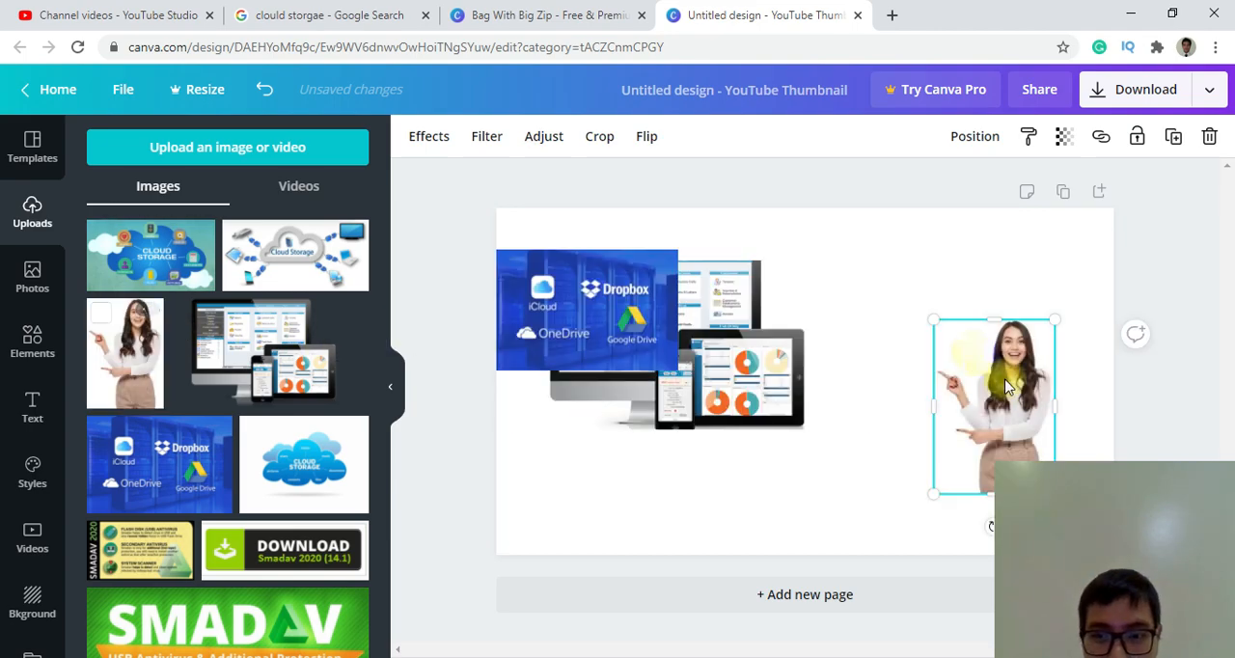
drag(911, 435, 816, 543)
drag(1009, 389, 1052, 379)
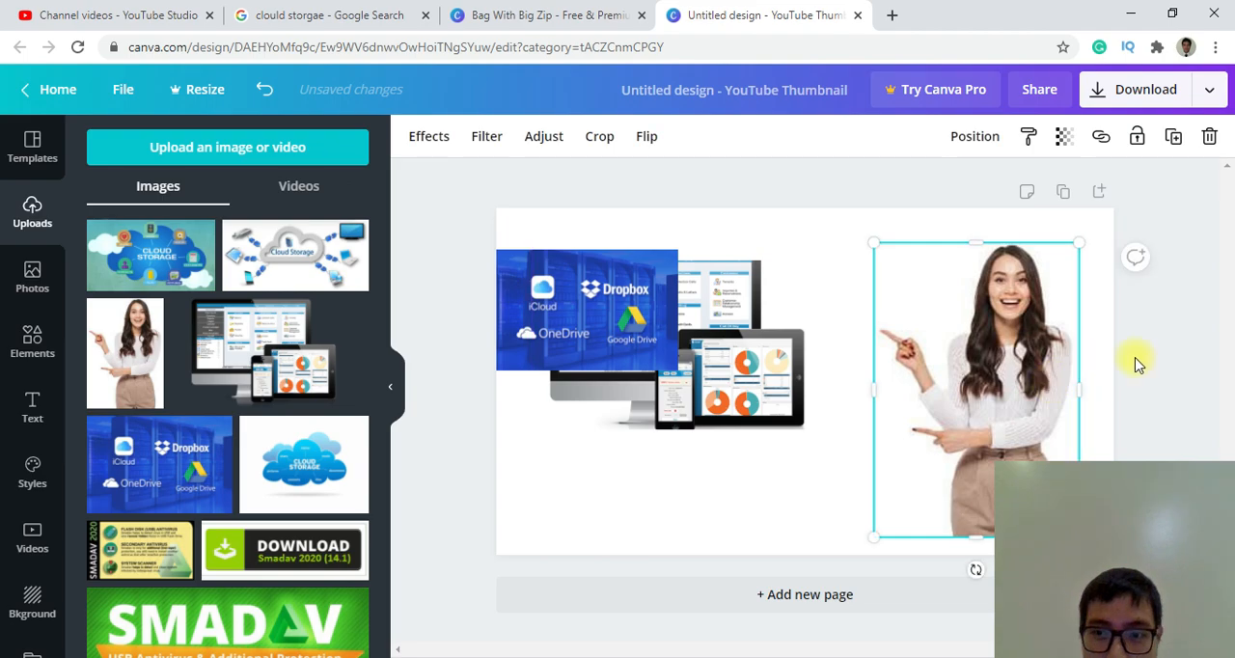
click(1194, 404)
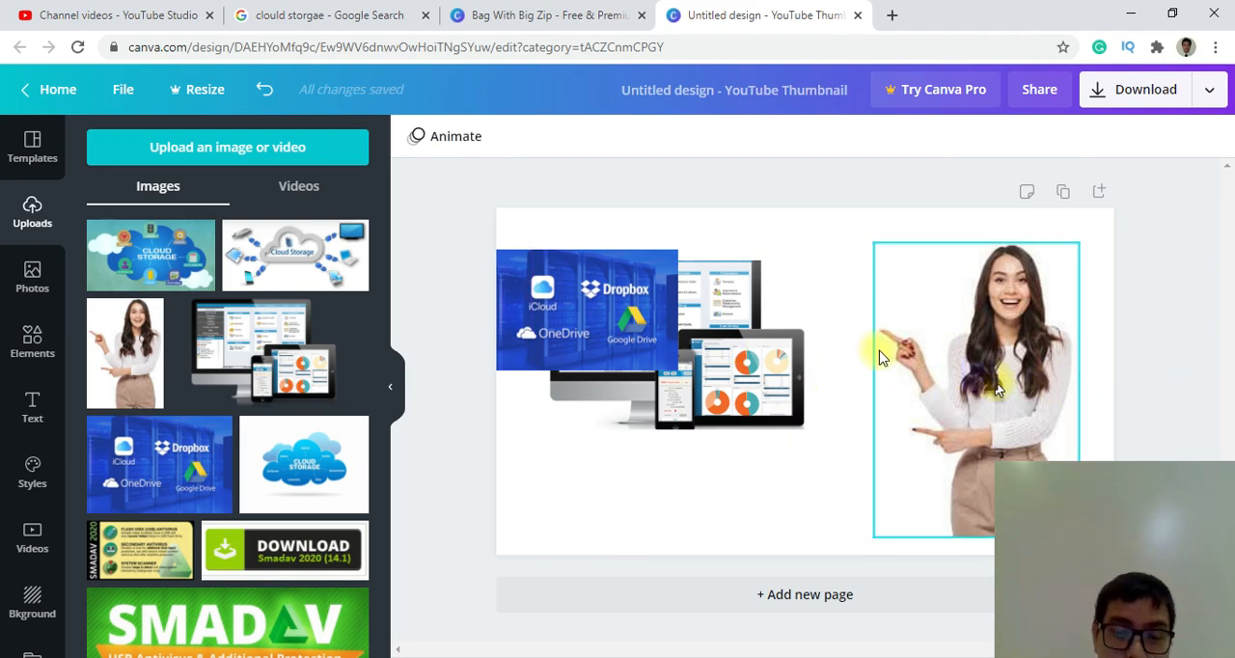
Move the blue iCloud and Dropbox image below the monitor, and delete it from the thumbnail.
click(627, 319)
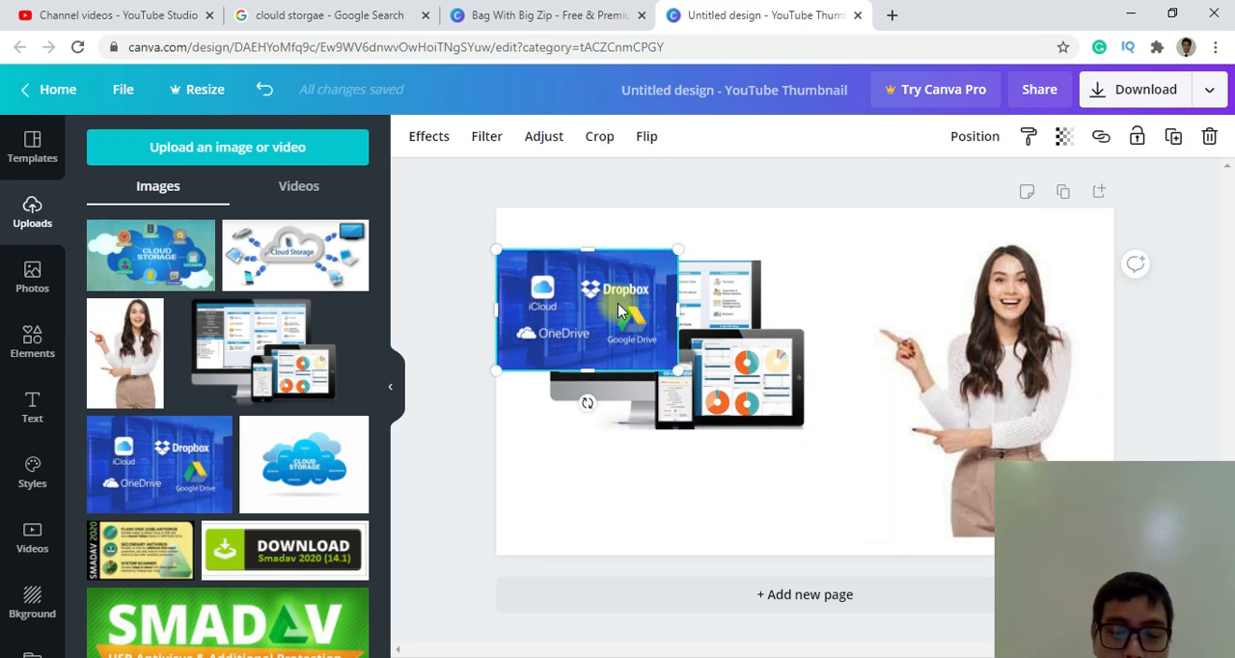
drag(619, 309, 672, 447)
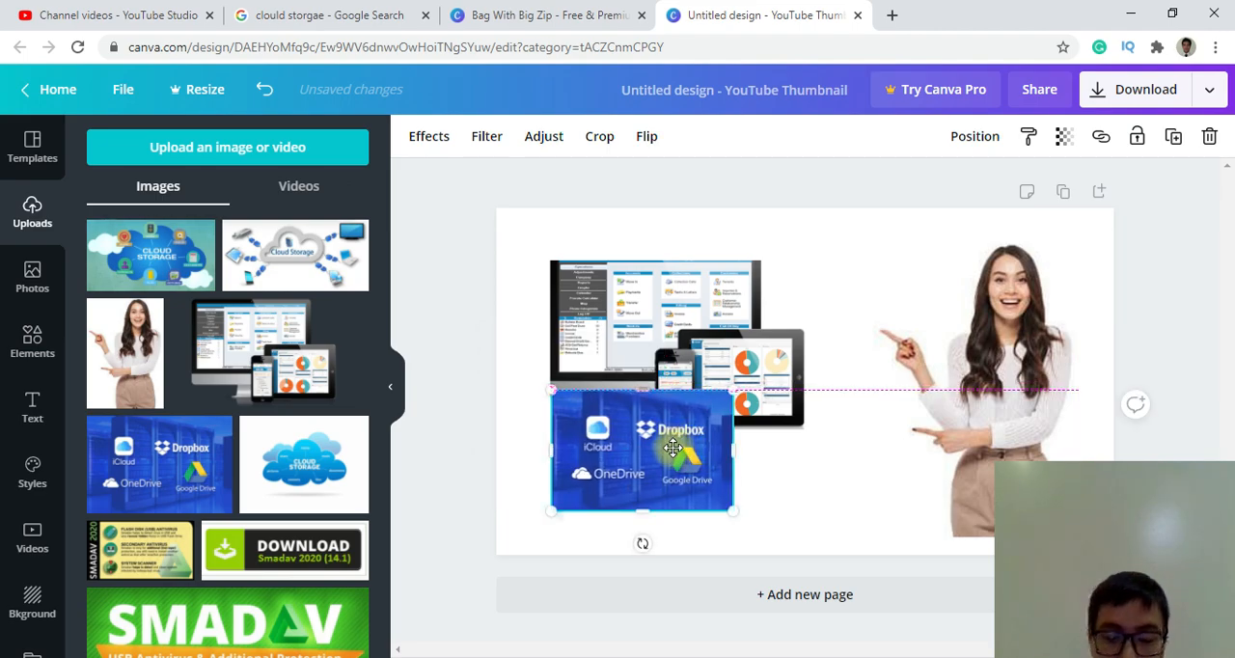
key(Delete)
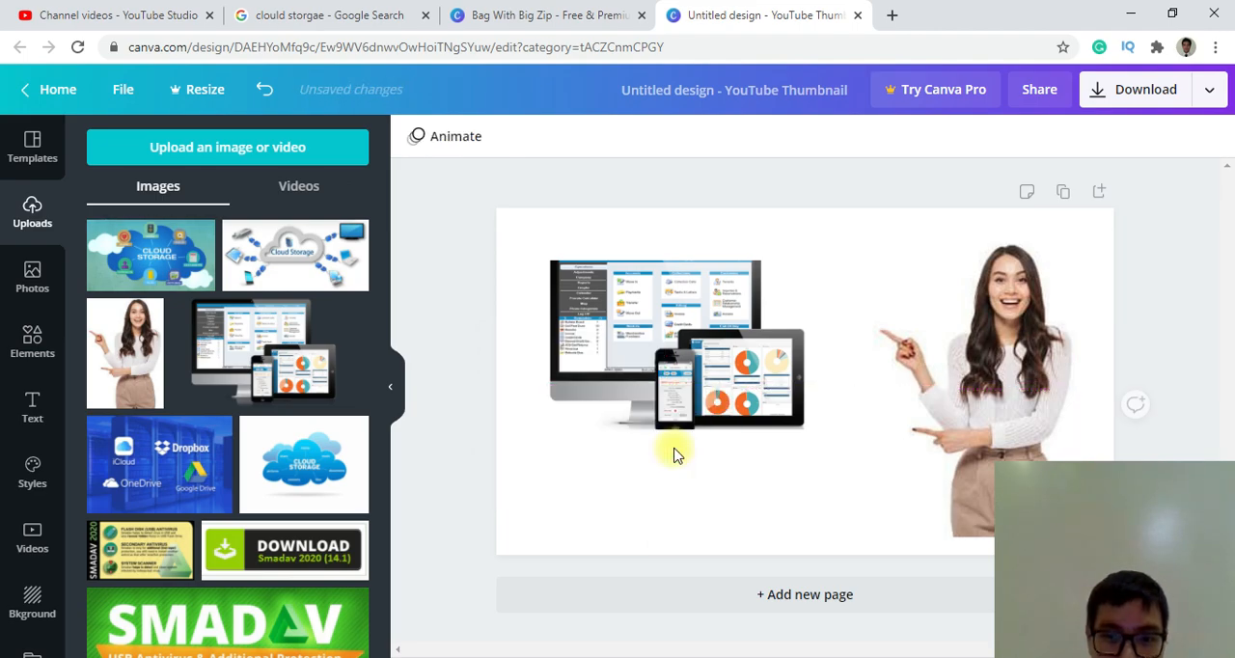
Switch to the Google image results and save the "Best Free Cloud Storage Solutions" picture to the Desktop as Best_Free_Cloud_Storage_Solutions.
click(357, 17)
scroll(650, 278, down, 5)
scroll(524, 248, up, 12)
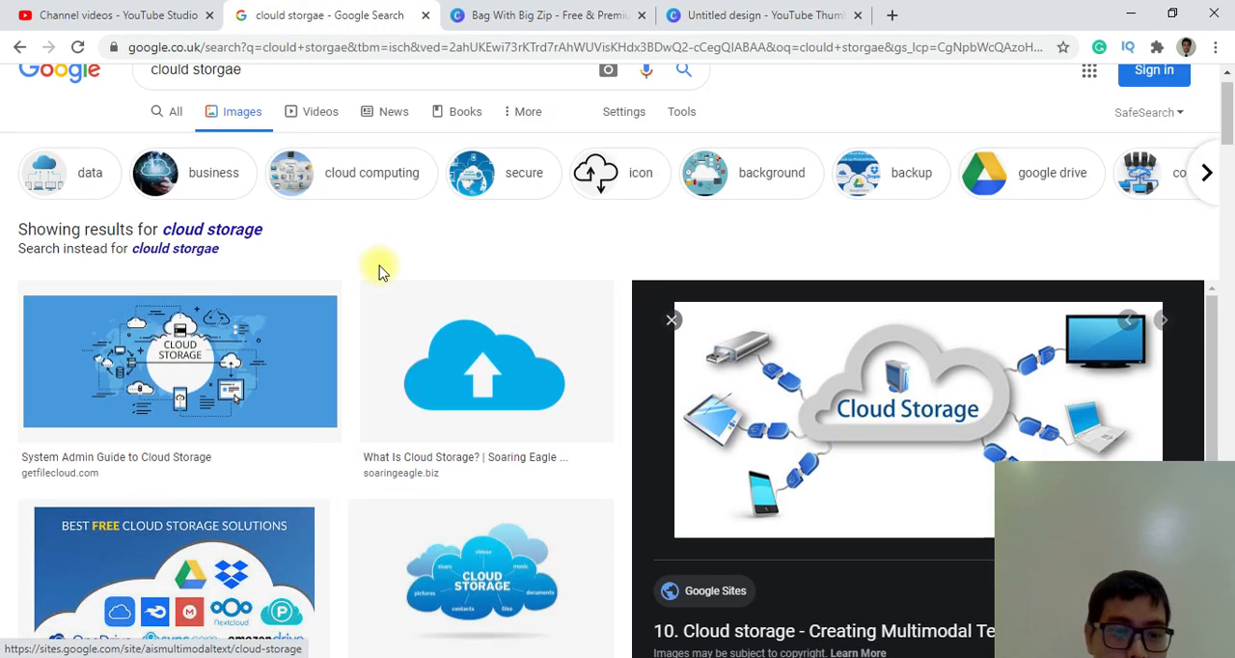
scroll(316, 445, down, 2)
click(317, 445)
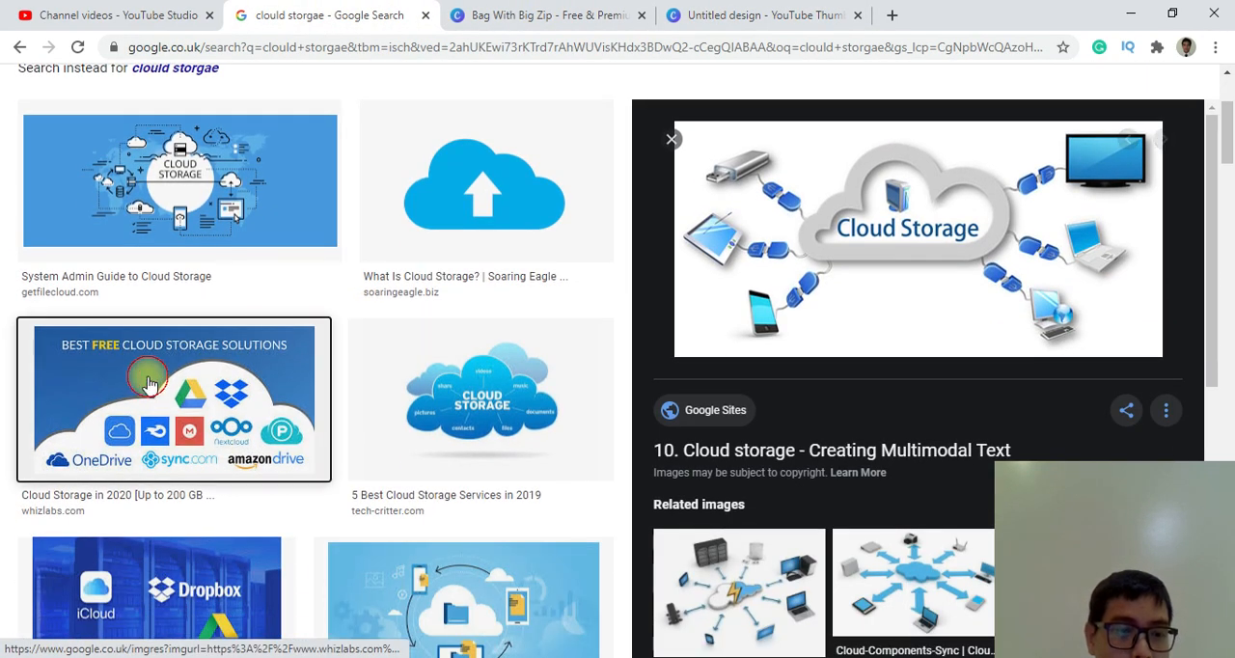
scroll(290, 386, down, 1)
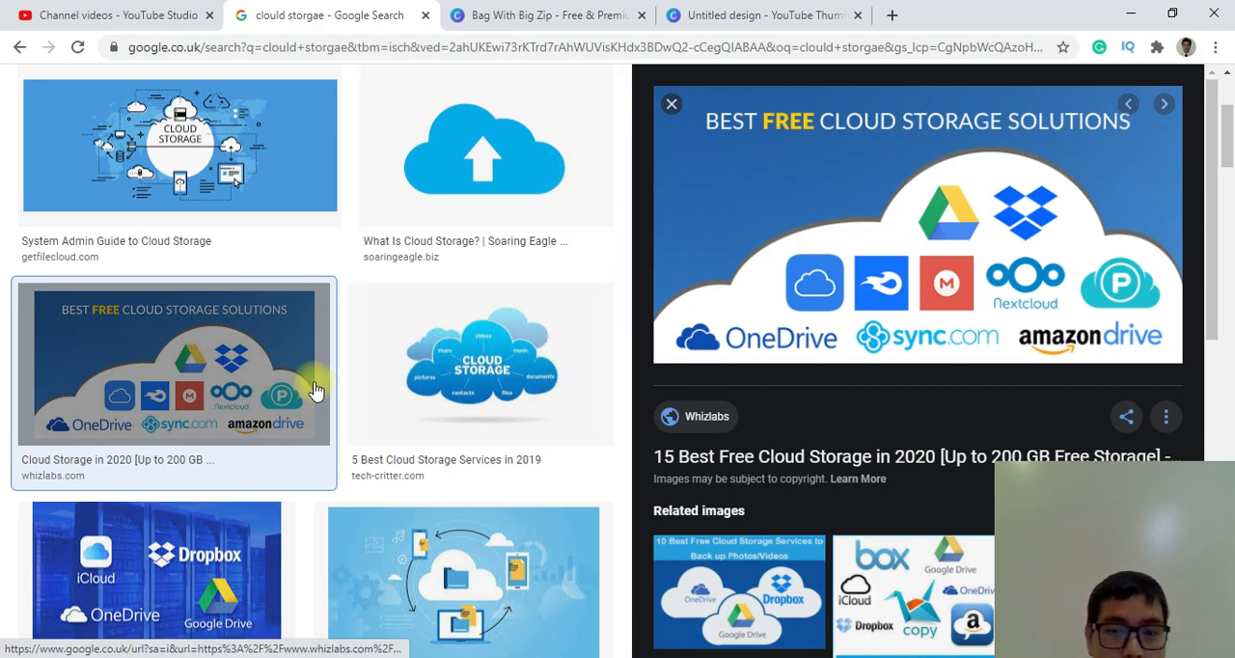
right_click(808, 180)
click(876, 343)
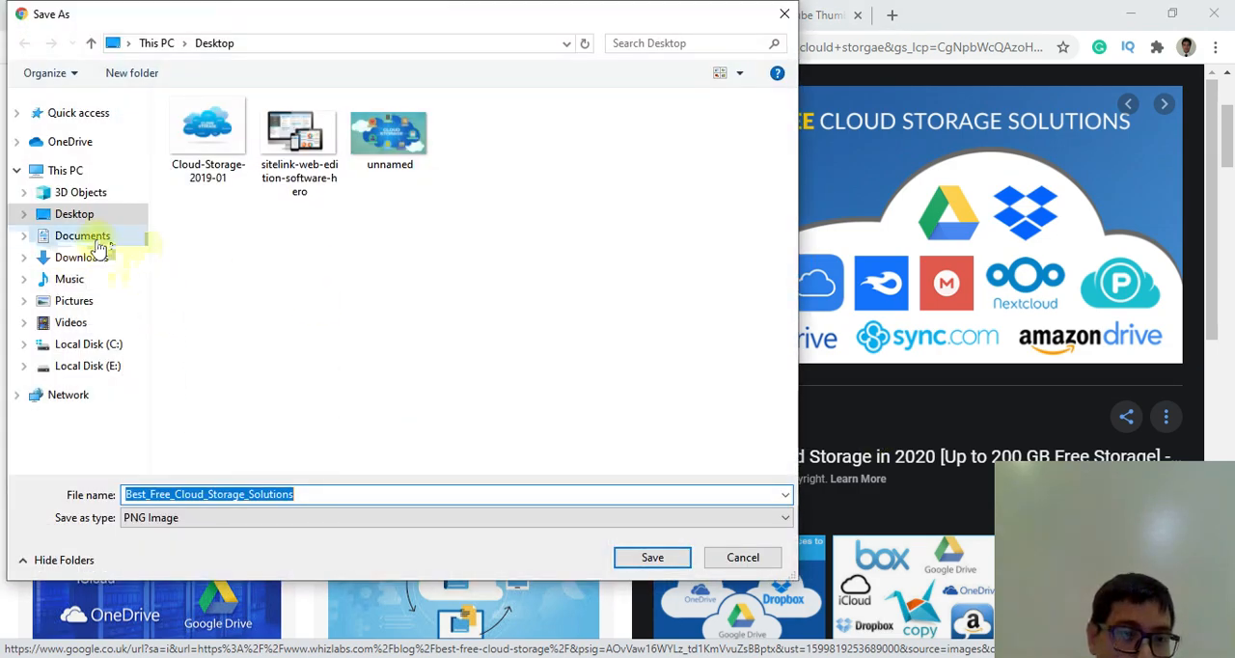
click(625, 561)
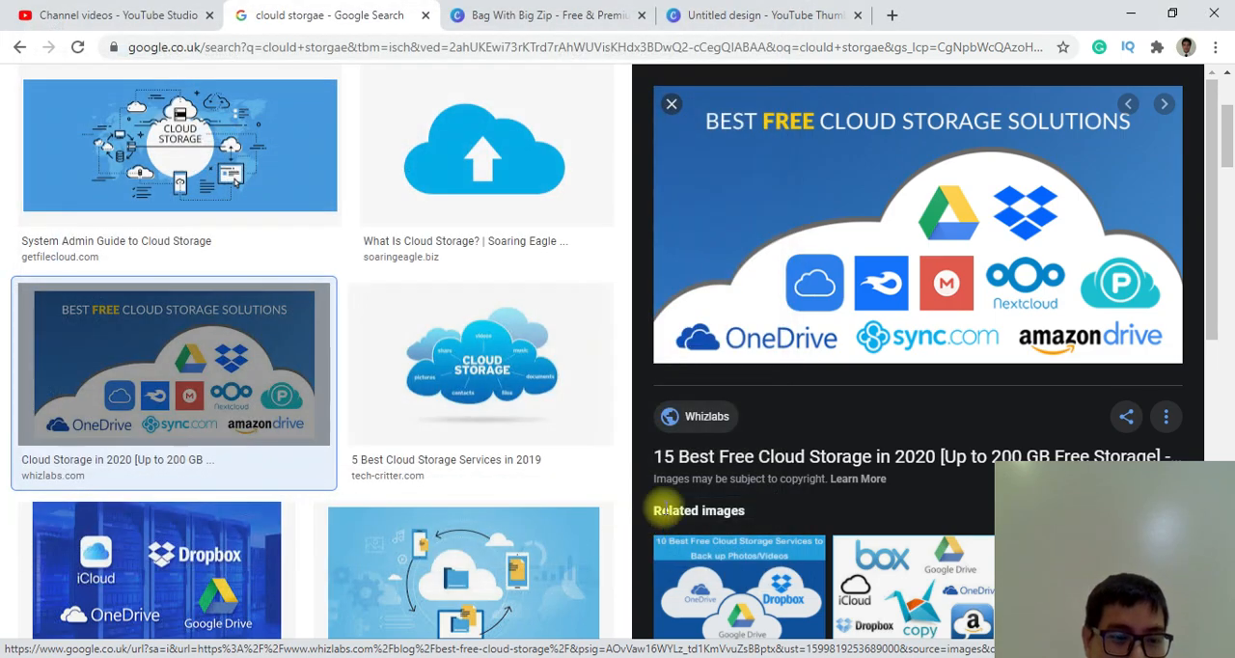
Return to the Canva design and upload Best_Free_Cloud_Storage_Solutions from the Desktop.
click(733, 14)
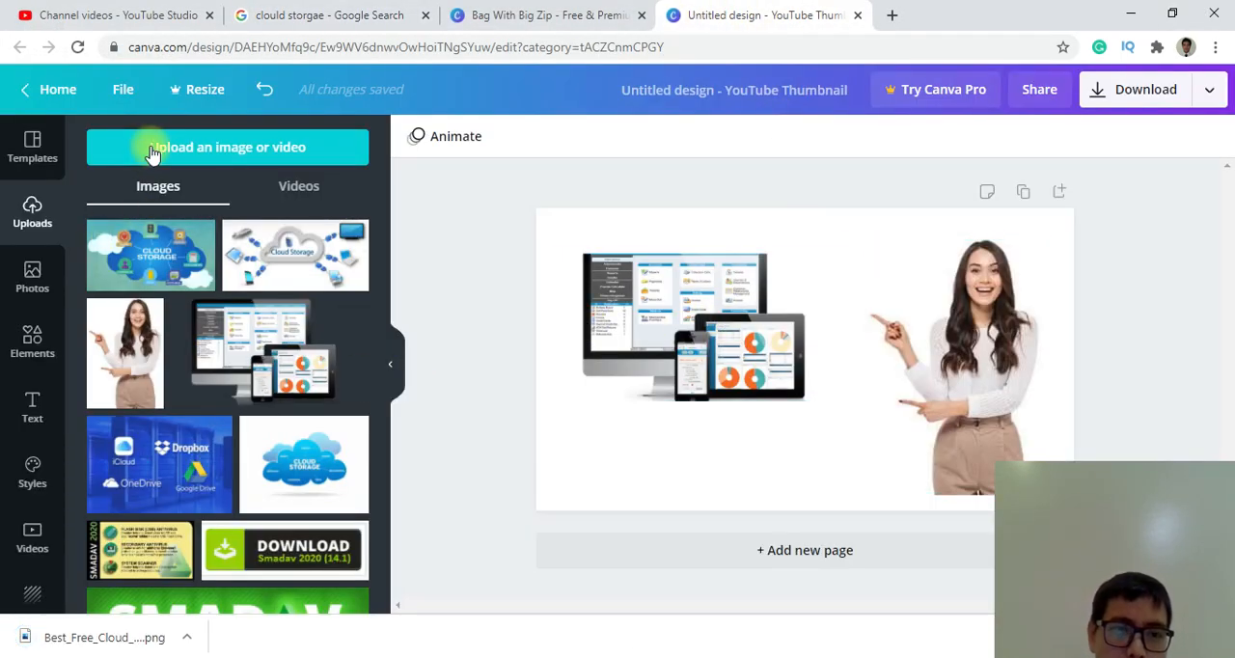
click(152, 153)
click(117, 242)
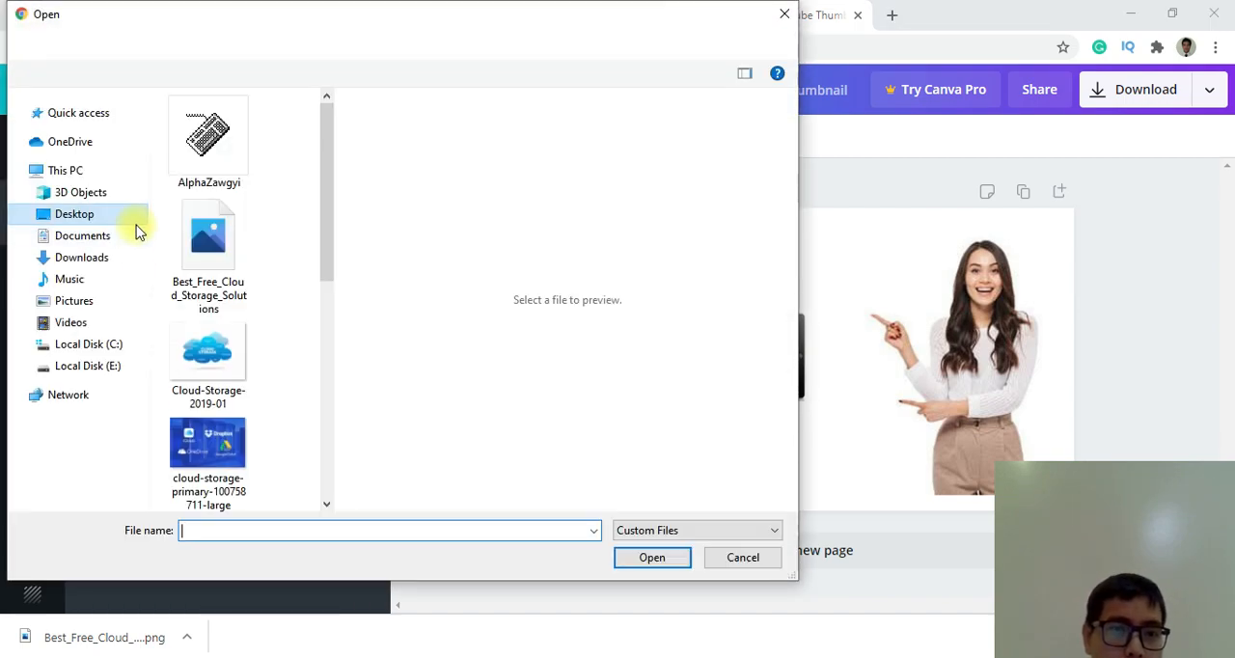
click(249, 247)
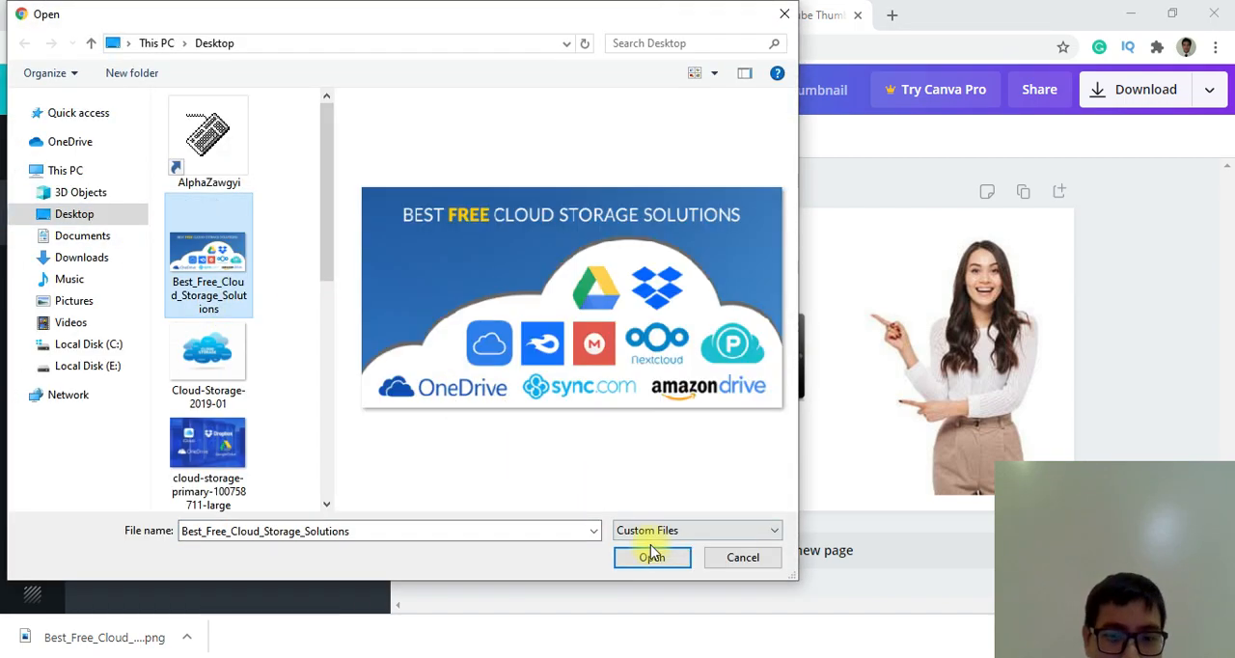
click(654, 555)
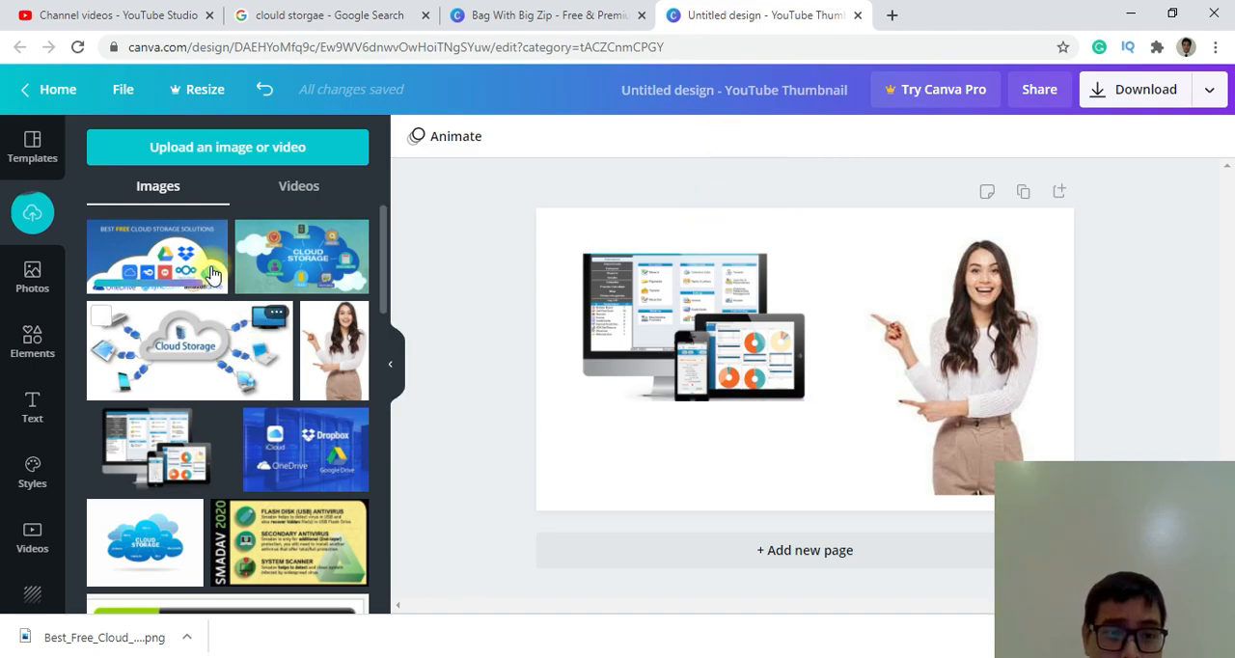
Enlarge the monitor, tablet and phone image and position it beside the woman so it reaches her pointing hand.
click(716, 286)
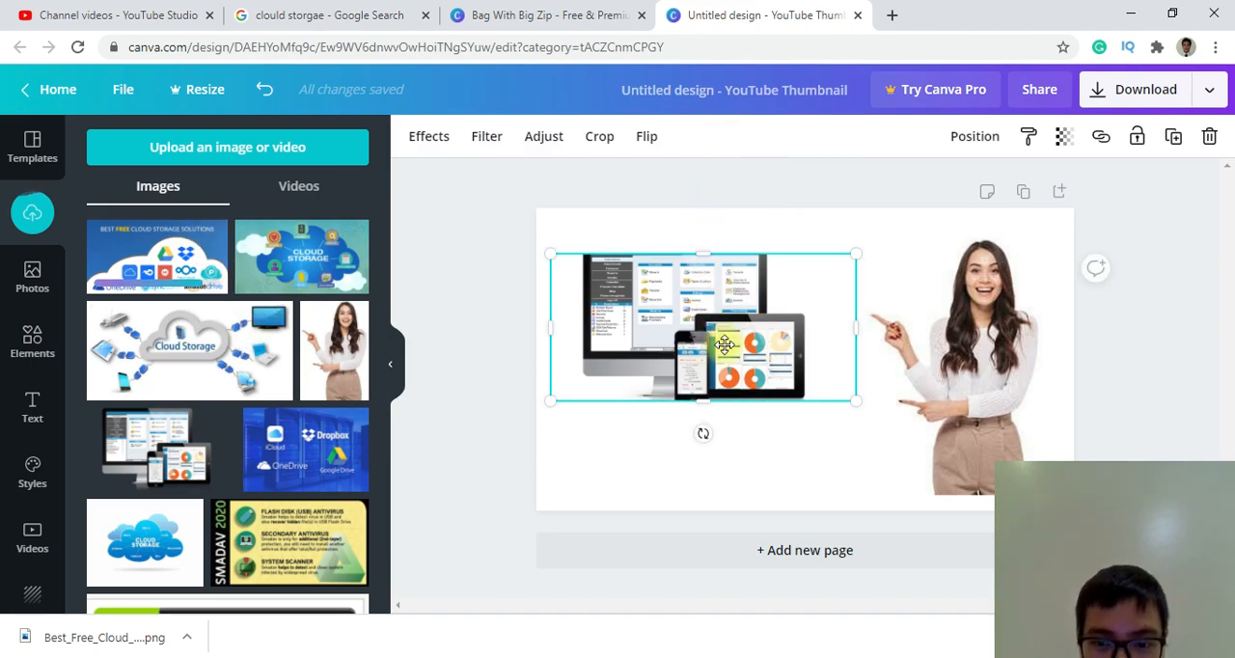
drag(716, 287, 716, 327)
drag(854, 441, 898, 501)
drag(780, 360, 757, 314)
drag(722, 251, 723, 214)
drag(712, 278, 715, 318)
drag(532, 466, 579, 438)
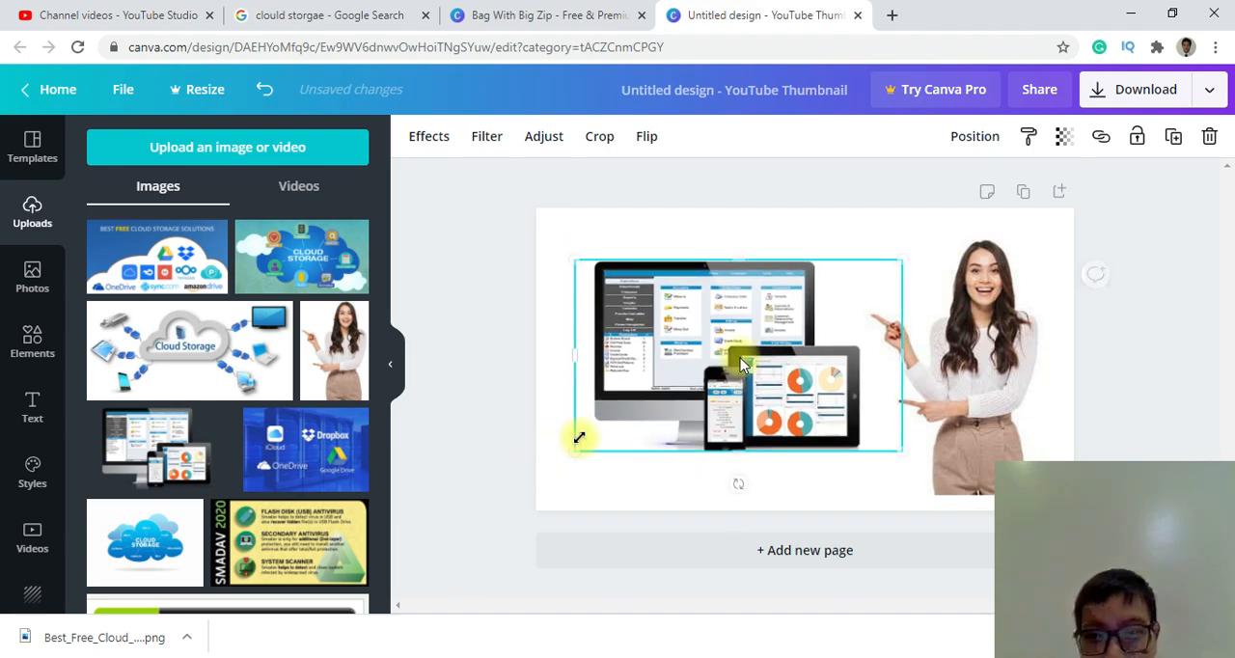
mouse_move(732, 359)
mouse_down()
mouse_move(765, 359)
mouse_move(735, 350)
mouse_up()
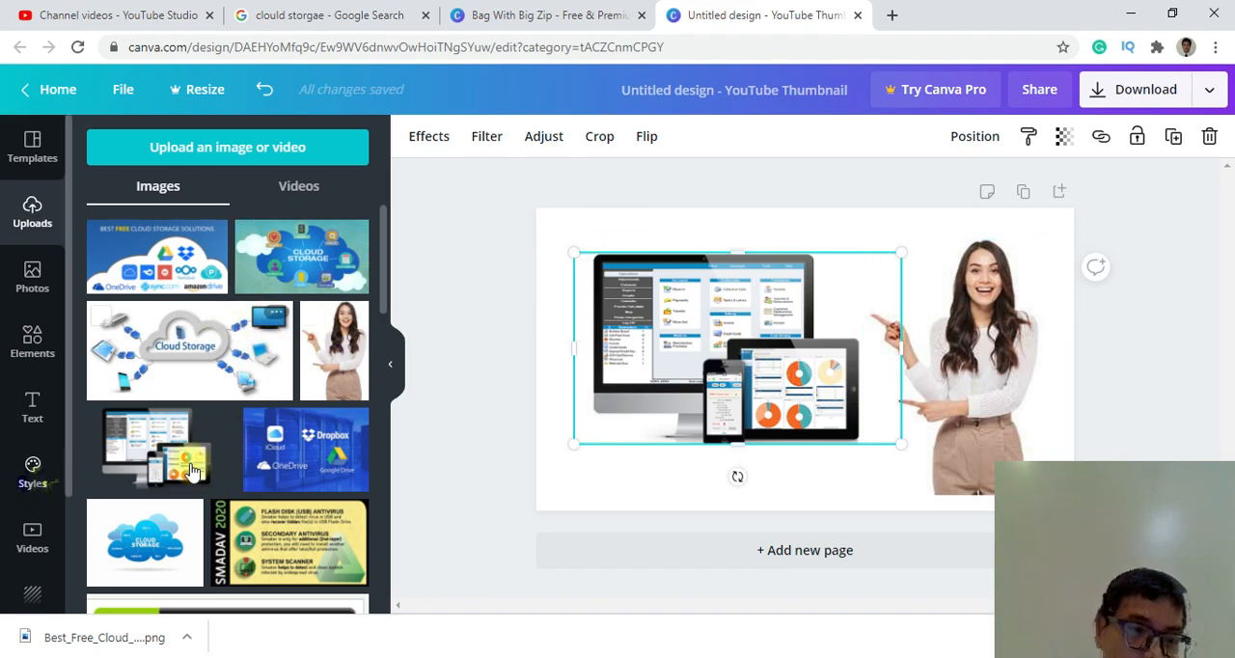
Try to add the BAKED FRESH font combination to the thumbnail, and dismiss the Canva Pro offer.
click(29, 413)
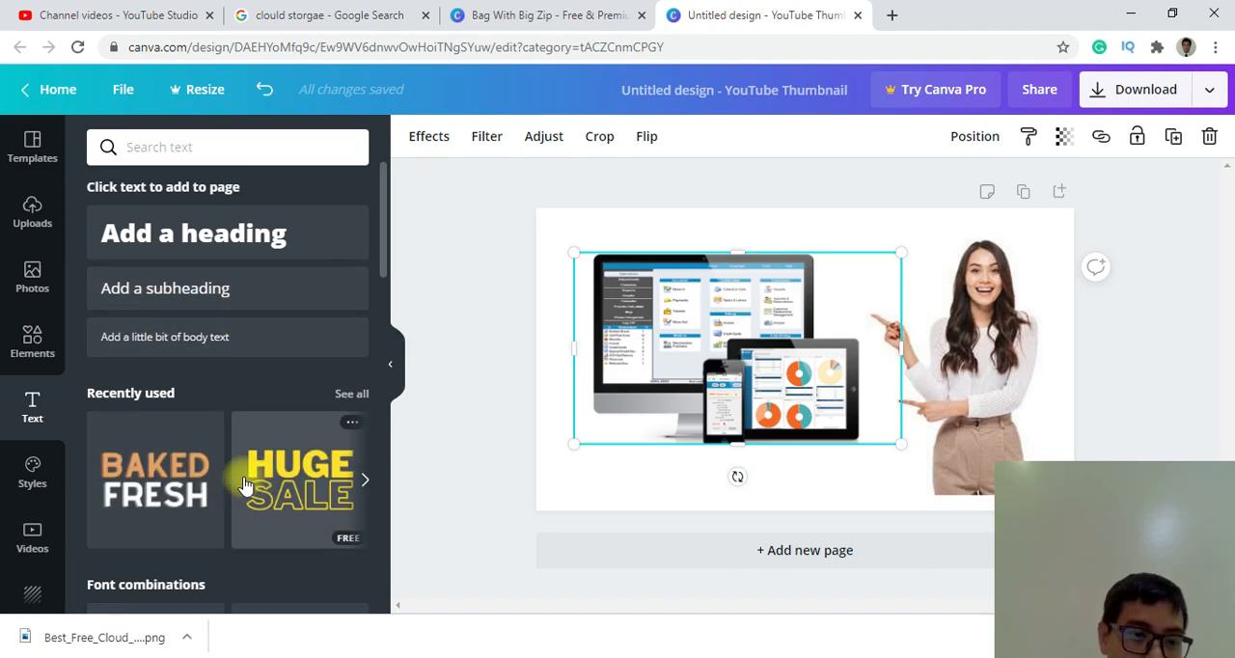
click(151, 470)
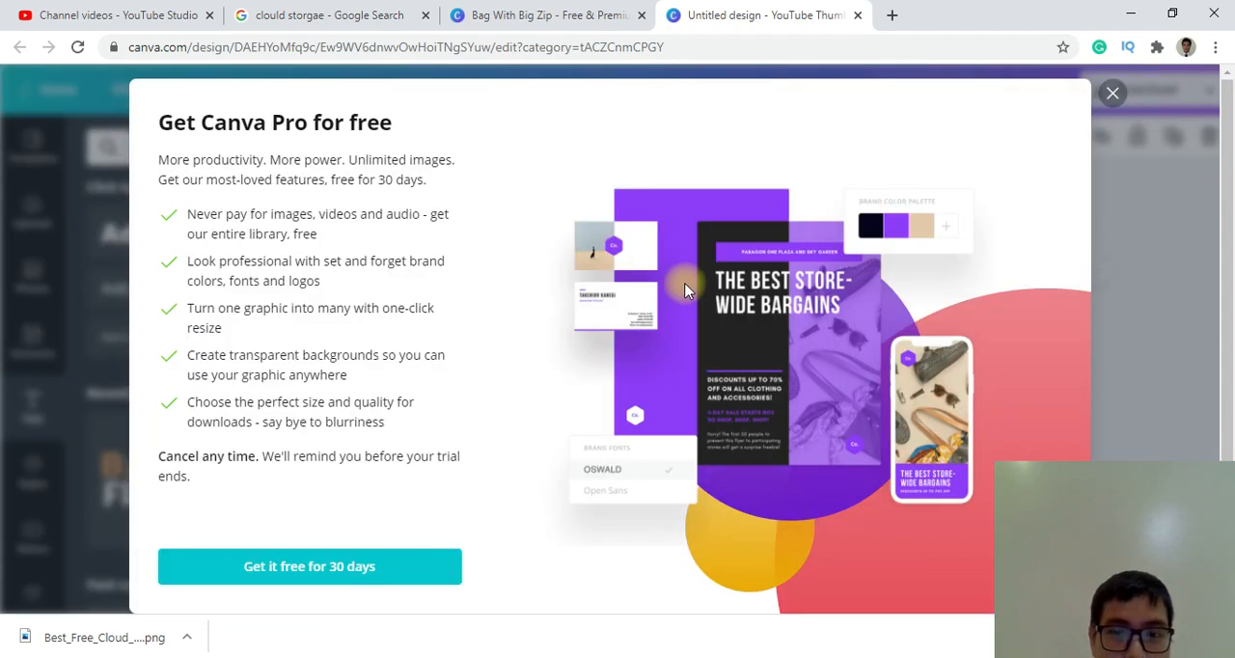
click(1113, 93)
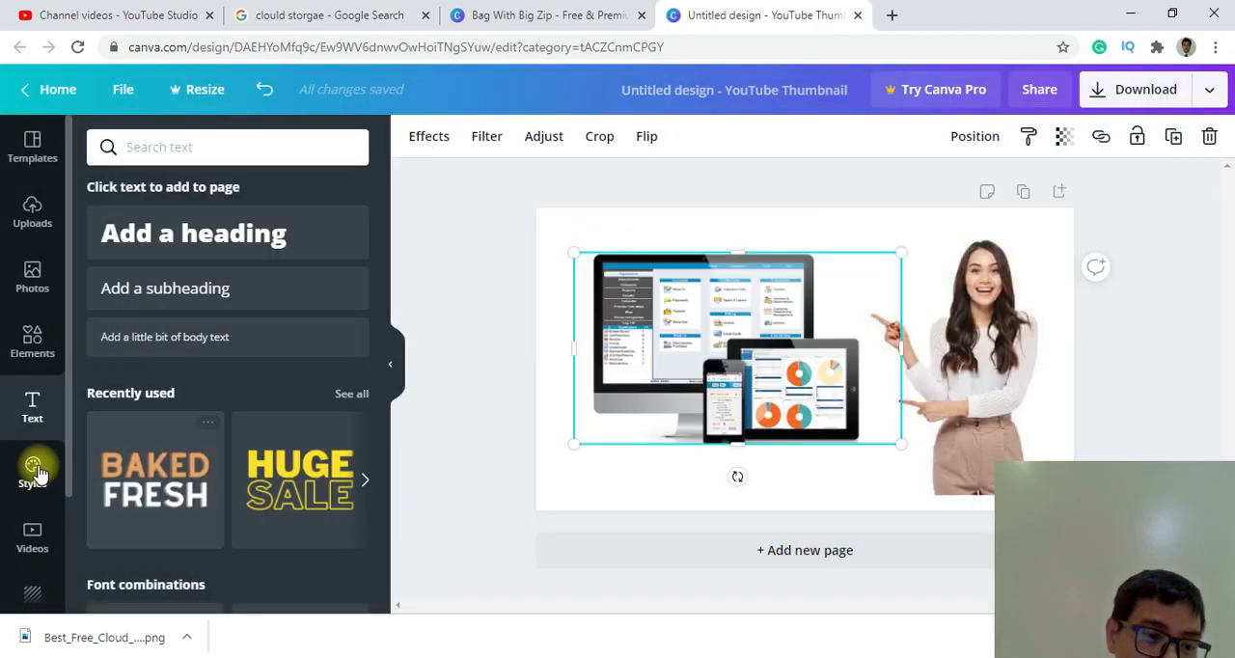
Add the CERTIFICATE OF COMPLETION font combination and move it up over the top of the monitor image.
scroll(212, 486, down, 2)
scroll(221, 455, down, 3)
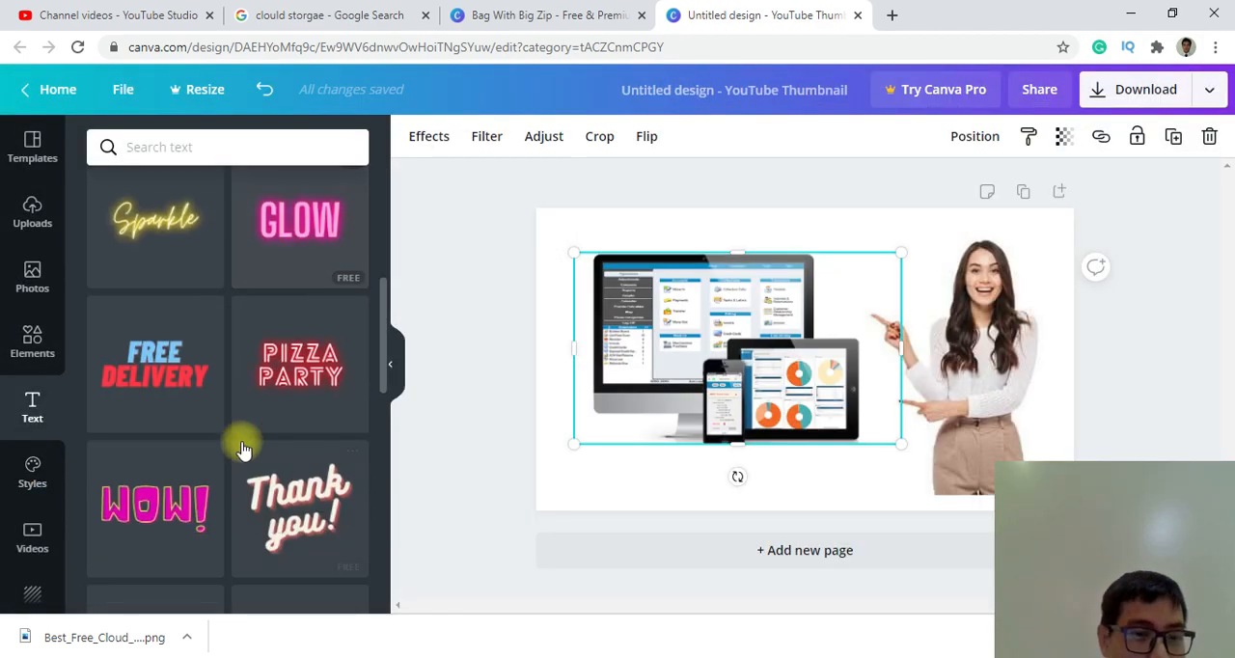
scroll(278, 439, down, 3)
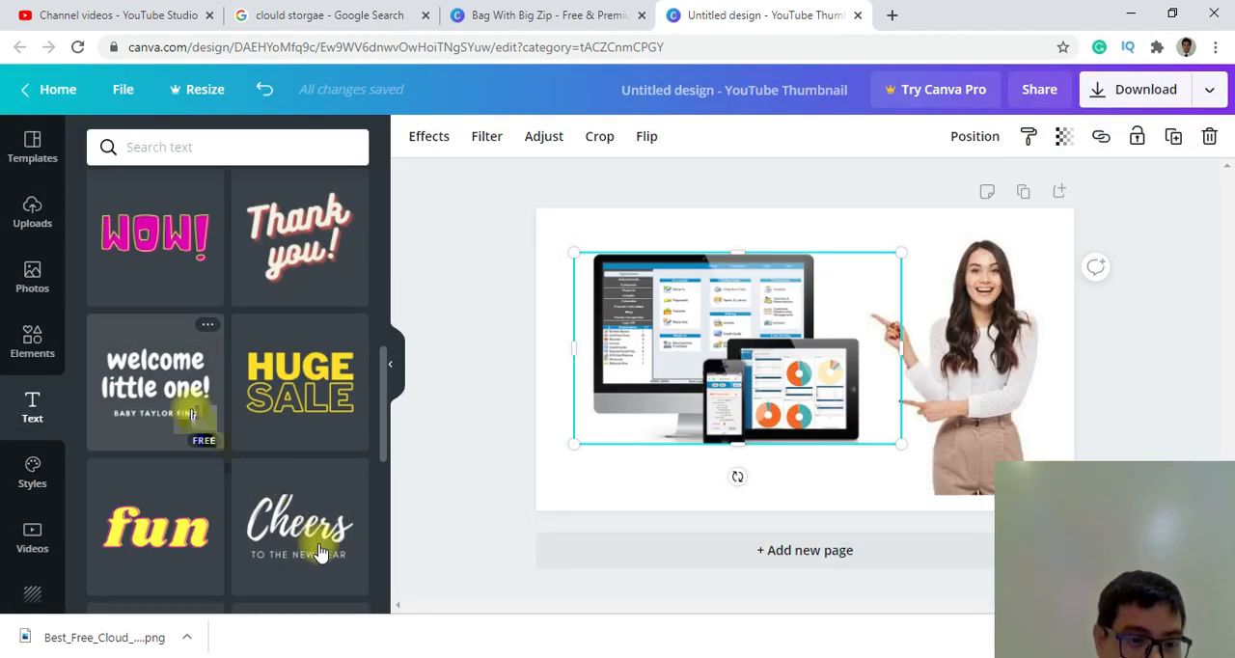
scroll(294, 514, down, 1)
scroll(289, 506, down, 1)
scroll(379, 485, down, 3)
scroll(210, 475, up, 2)
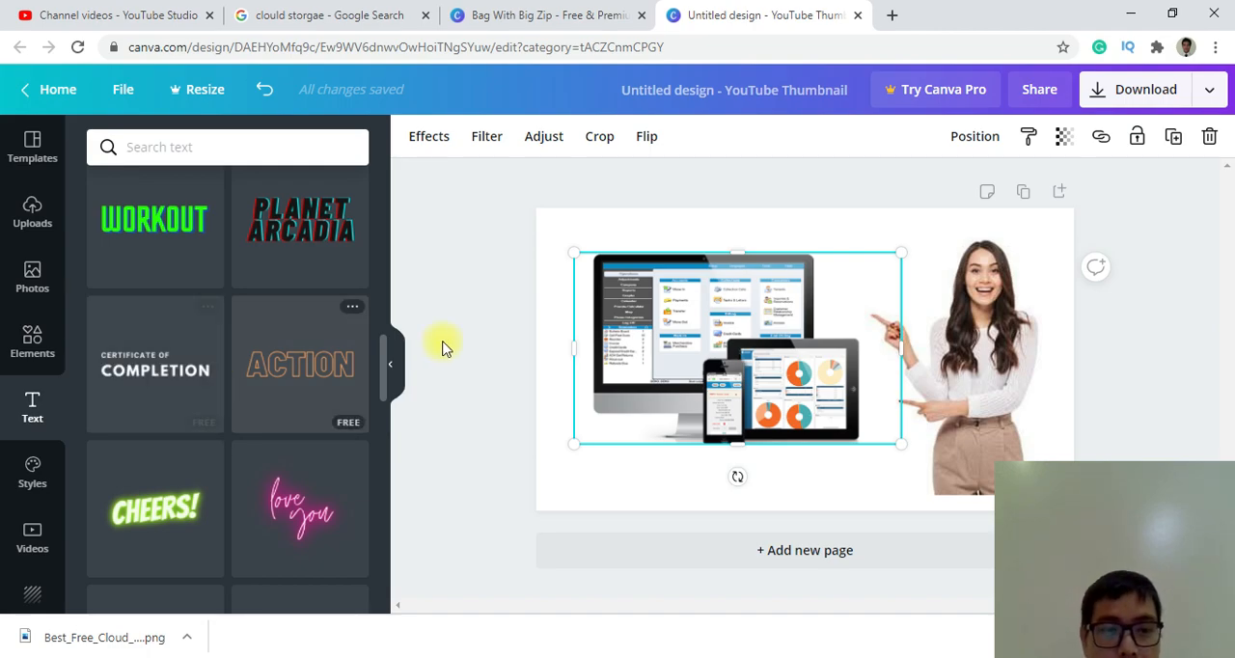
scroll(290, 270, up, 5)
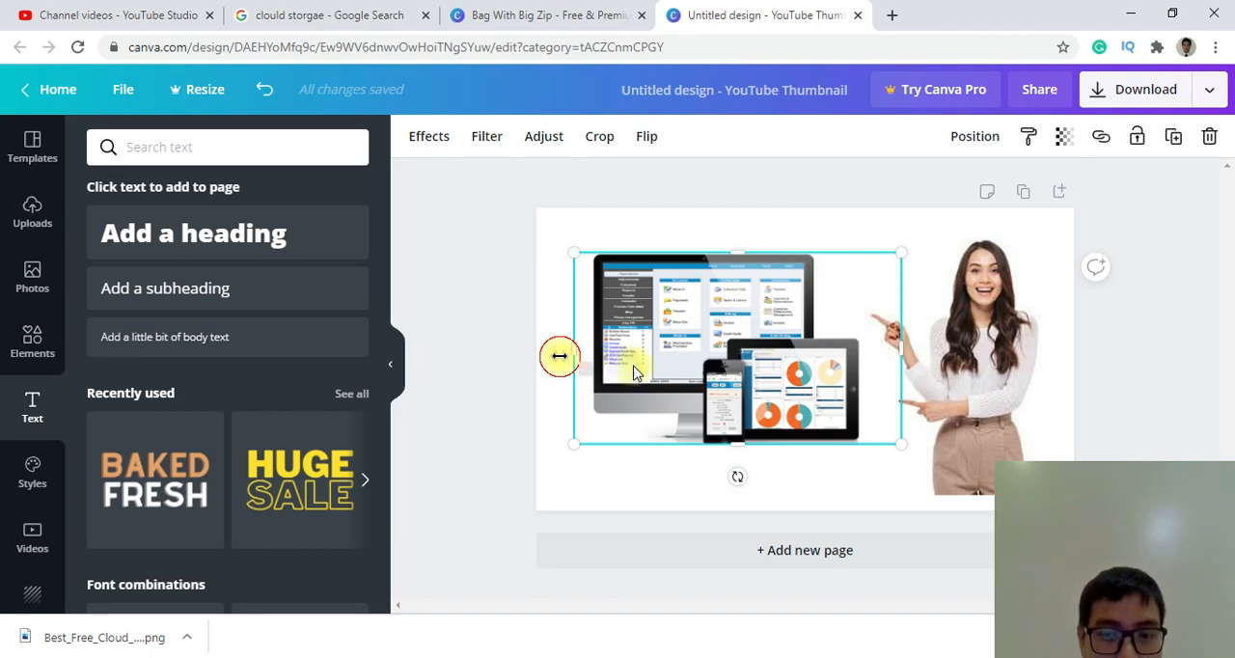
scroll(275, 405, down, 5)
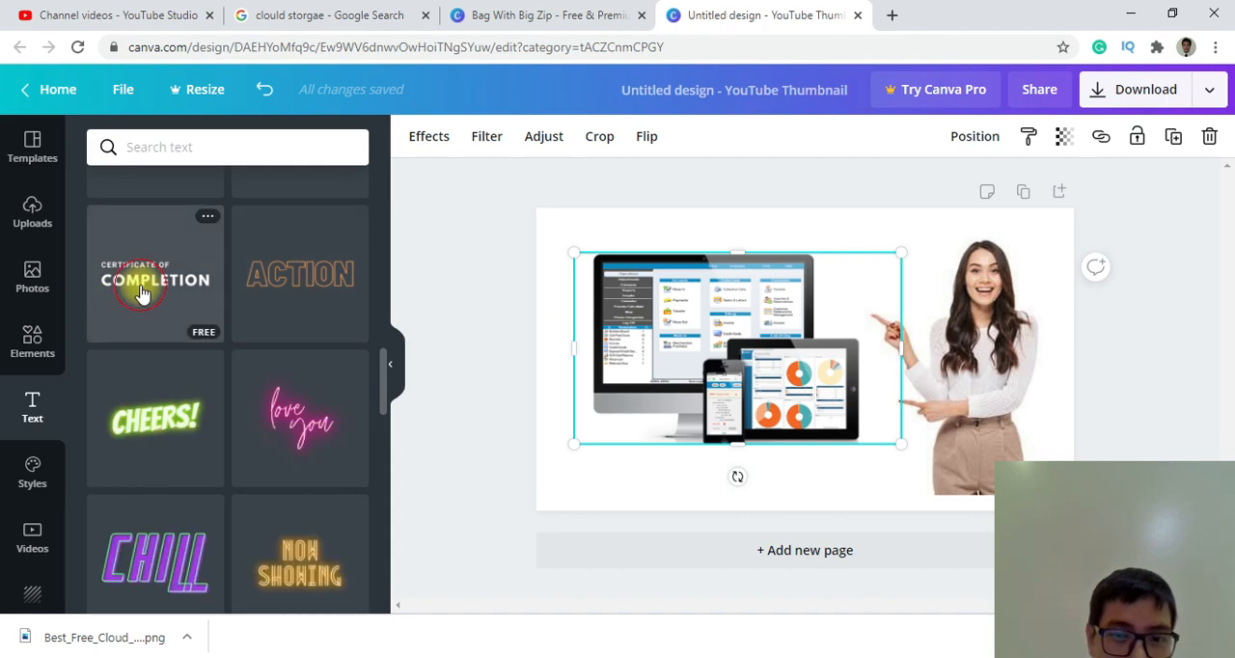
click(152, 280)
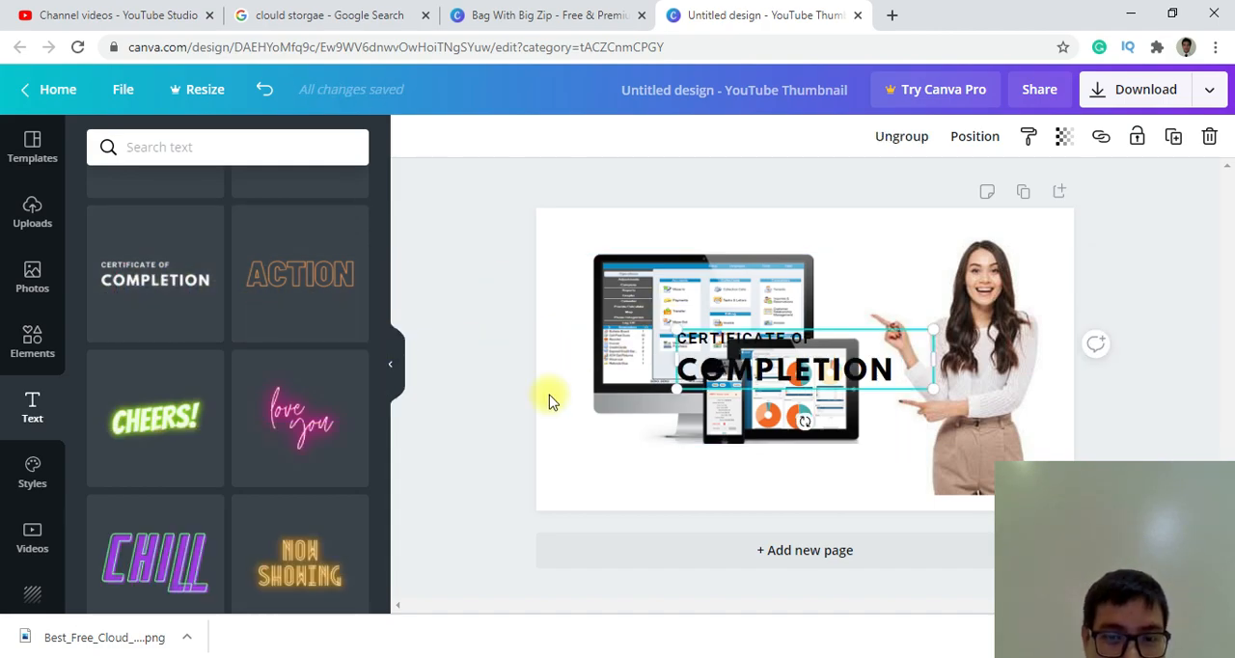
scroll(299, 323, down, 3)
scroll(299, 328, up, 10)
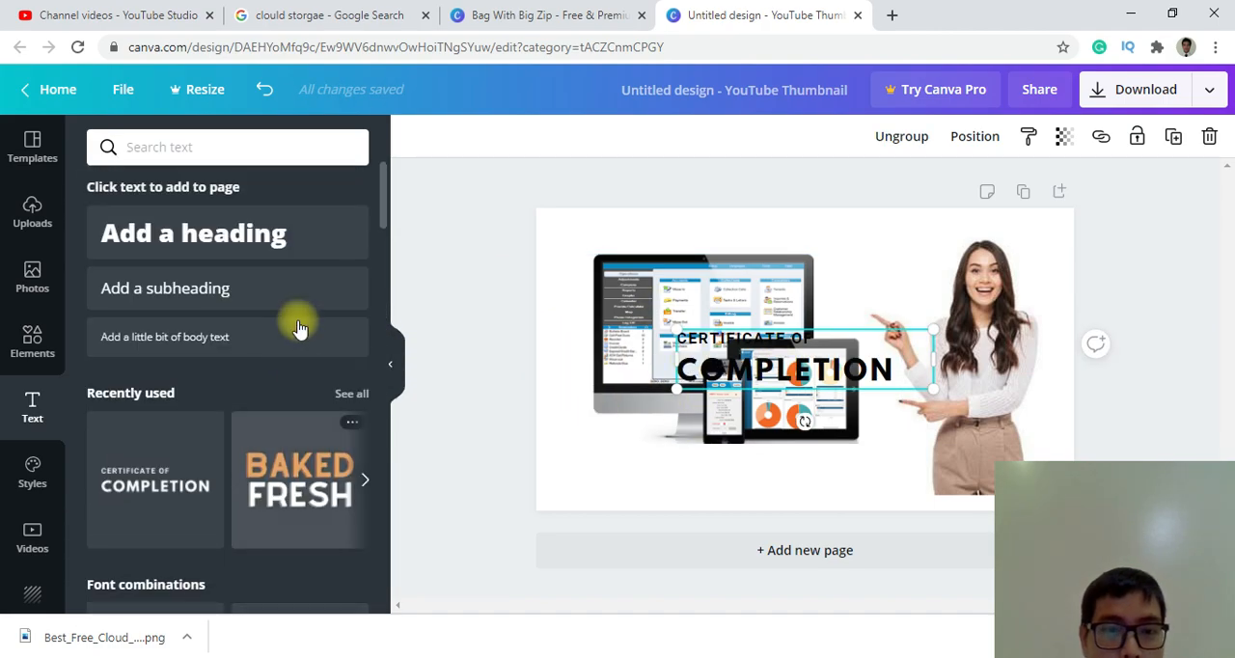
drag(811, 364, 743, 264)
Replace the CERTIFICATE OF line with "FREE FILE SHARING & CLOUD STORAGE".
click(764, 242)
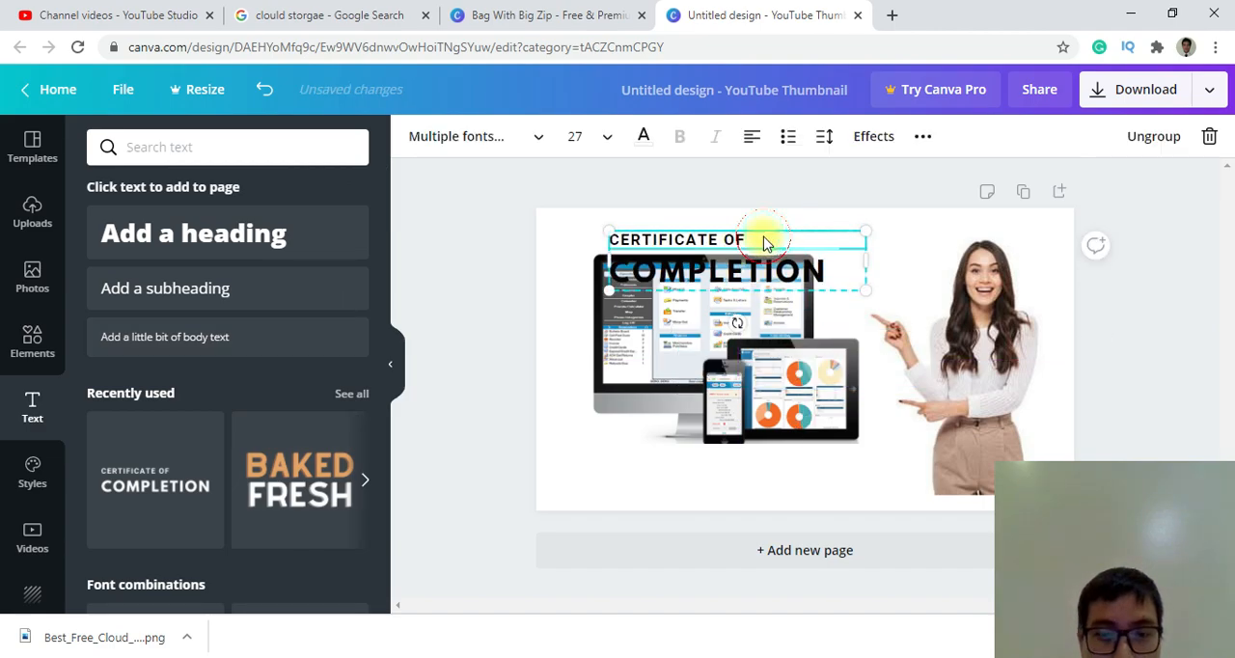
click(711, 263)
click(757, 242)
drag(758, 241, 518, 244)
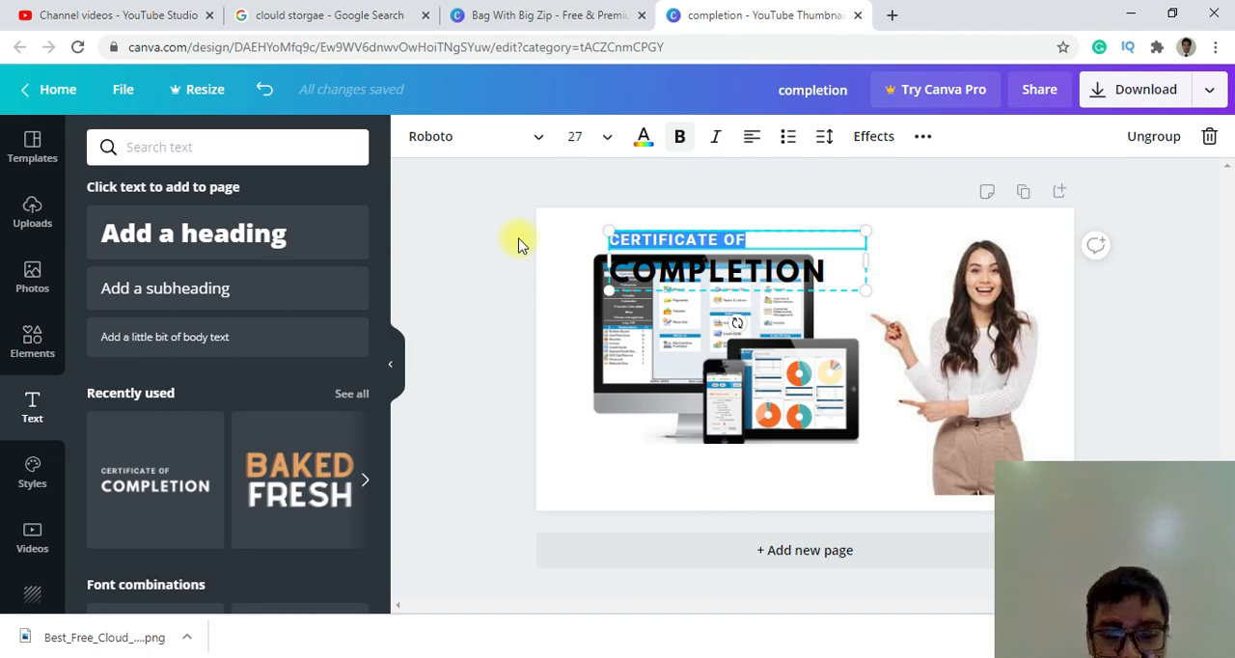
text(FREE FILE SHARING & CLOUD S)
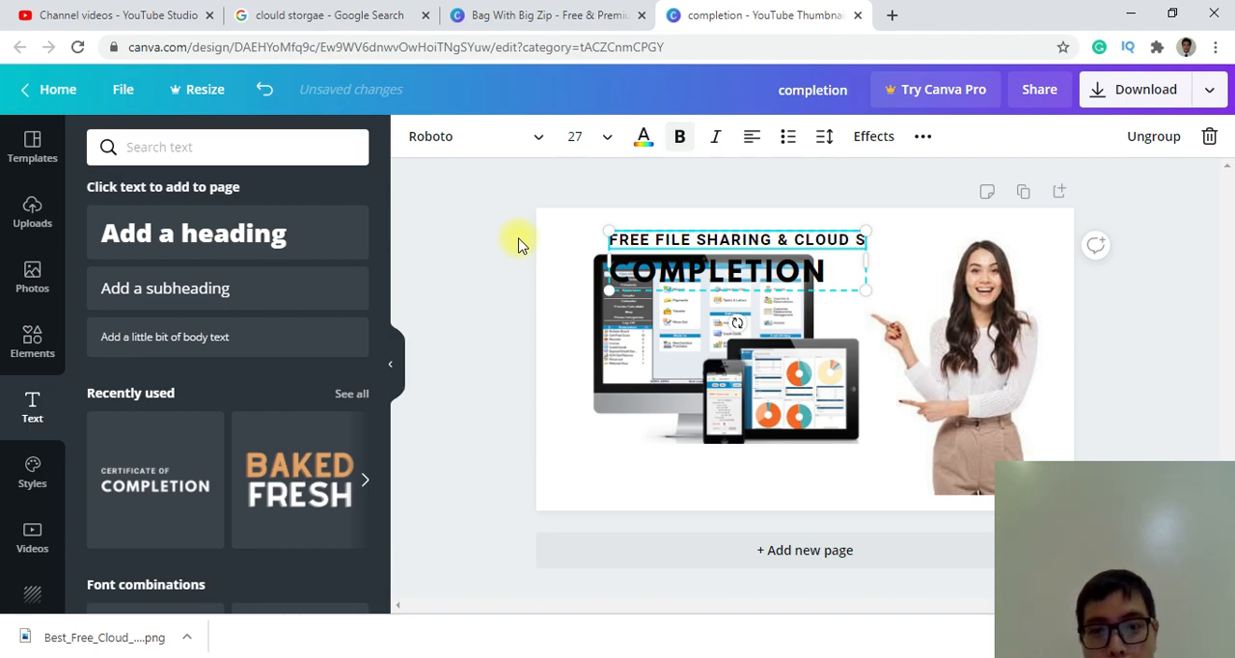
text(TORAGE)
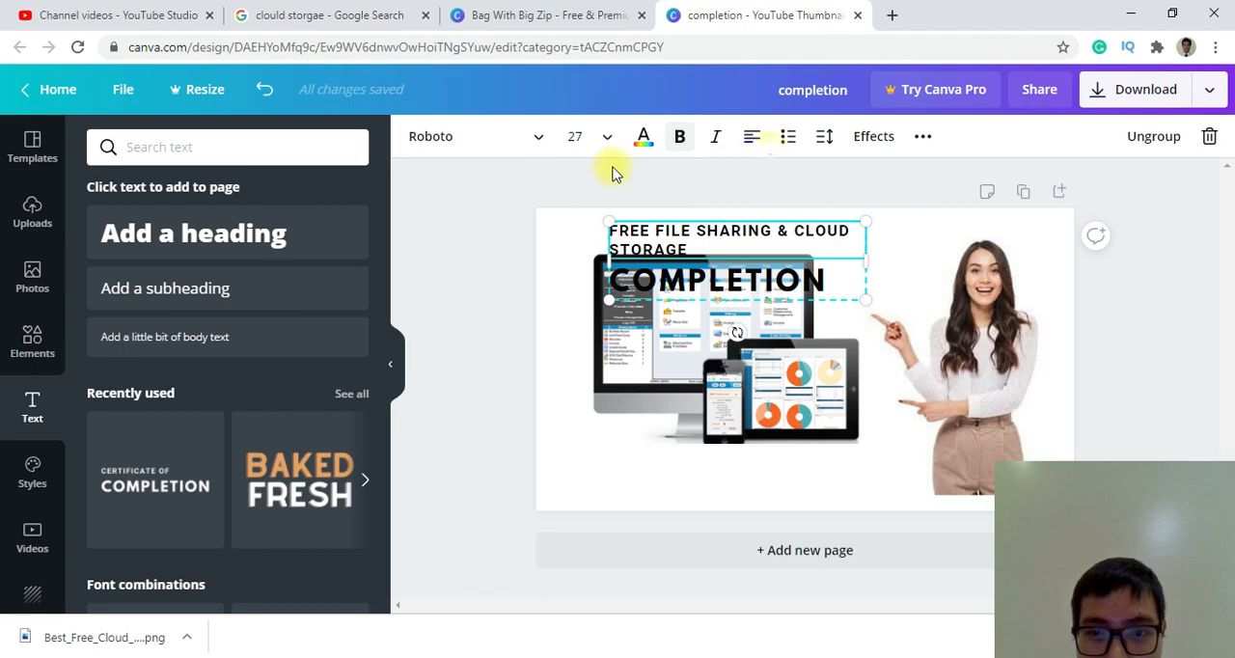
Narrow the text group to about half its width and delete the COMPLETION line.
drag(864, 259, 743, 269)
click(672, 295)
key(Delete)
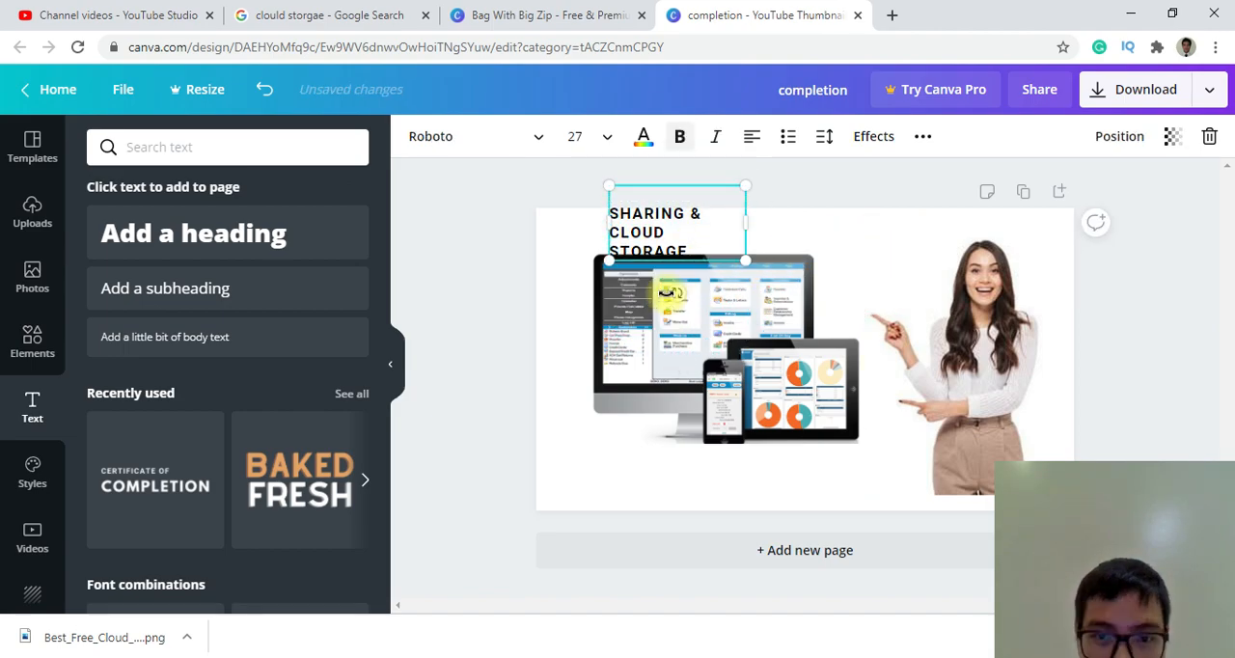
Enlarge the FREE FILE SHARING & CLOUD STORAGE text to font size 44 and move it over the top of the monitor image.
drag(646, 229, 906, 270)
drag(948, 302, 1040, 350)
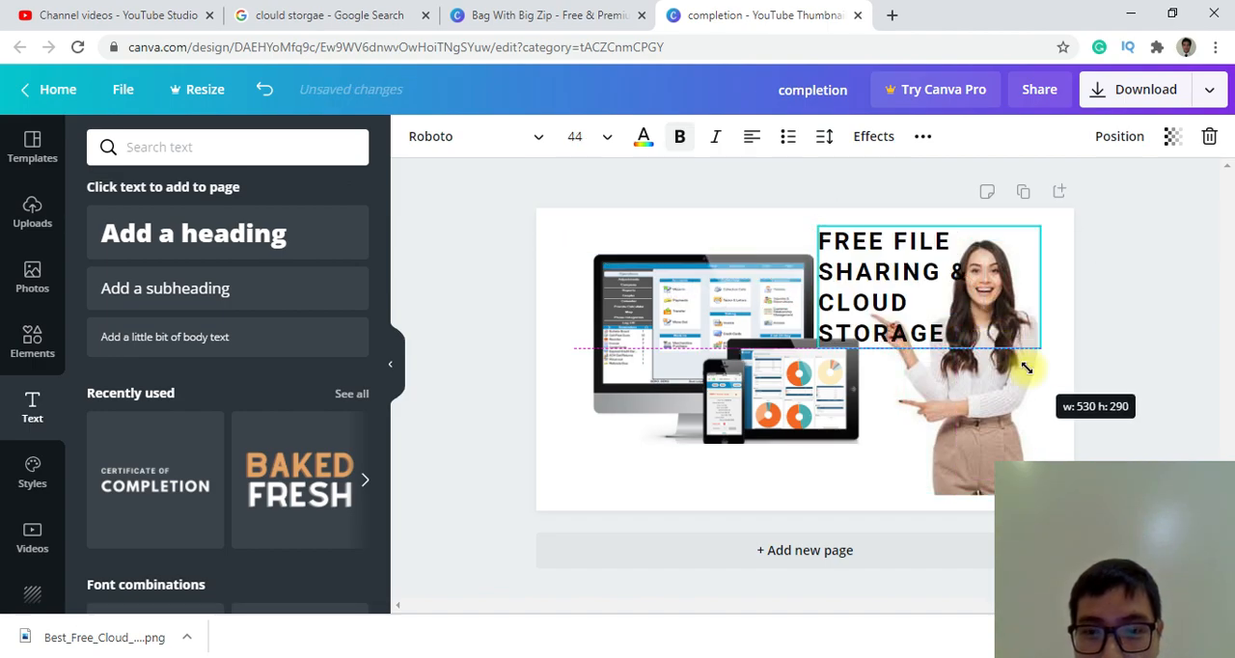
drag(859, 270, 623, 183)
Shrink the monitor, tablet and phone image and move it to the lower part of the thumbnail.
click(675, 331)
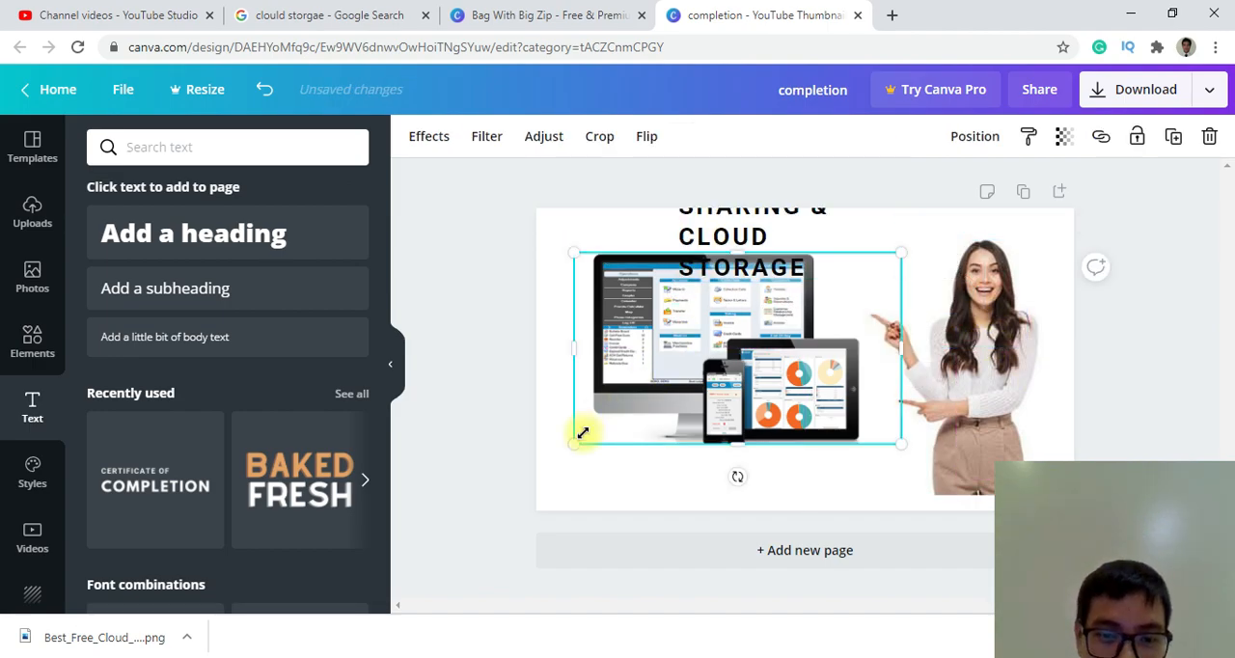
drag(576, 443, 733, 390)
drag(786, 346, 715, 406)
Position the FREE FILE SHARING & CLOUD STORAGE text above the monitor and widen its box so it wraps onto two lines.
drag(723, 245, 611, 302)
drag(791, 279, 846, 279)
click(847, 395)
click(757, 260)
drag(758, 260, 785, 256)
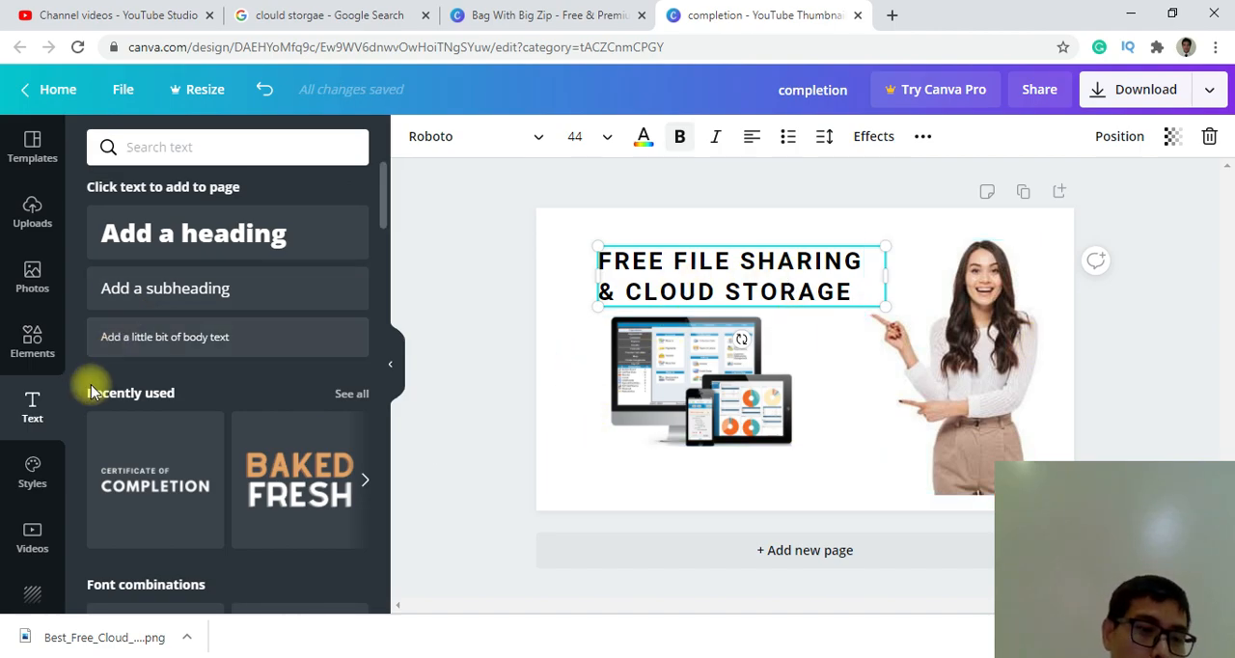
Try the Chunk Five, Roxborough, Fredoka One and Abys style sets on the thumbnail.
click(32, 490)
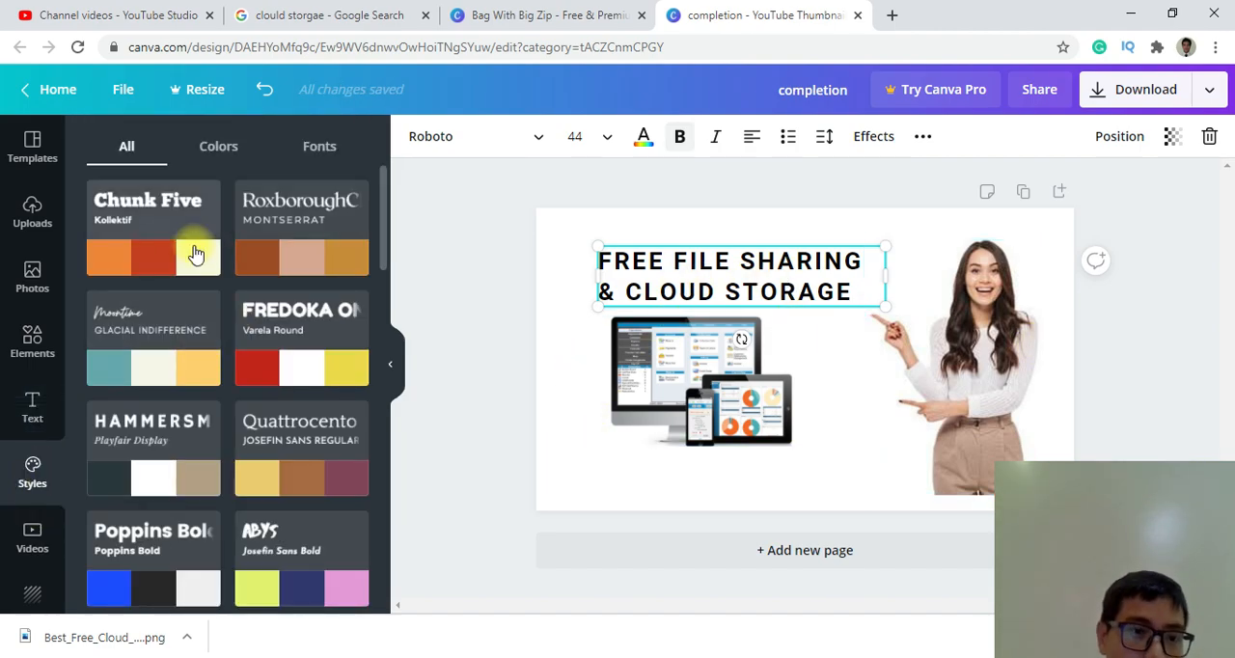
click(164, 253)
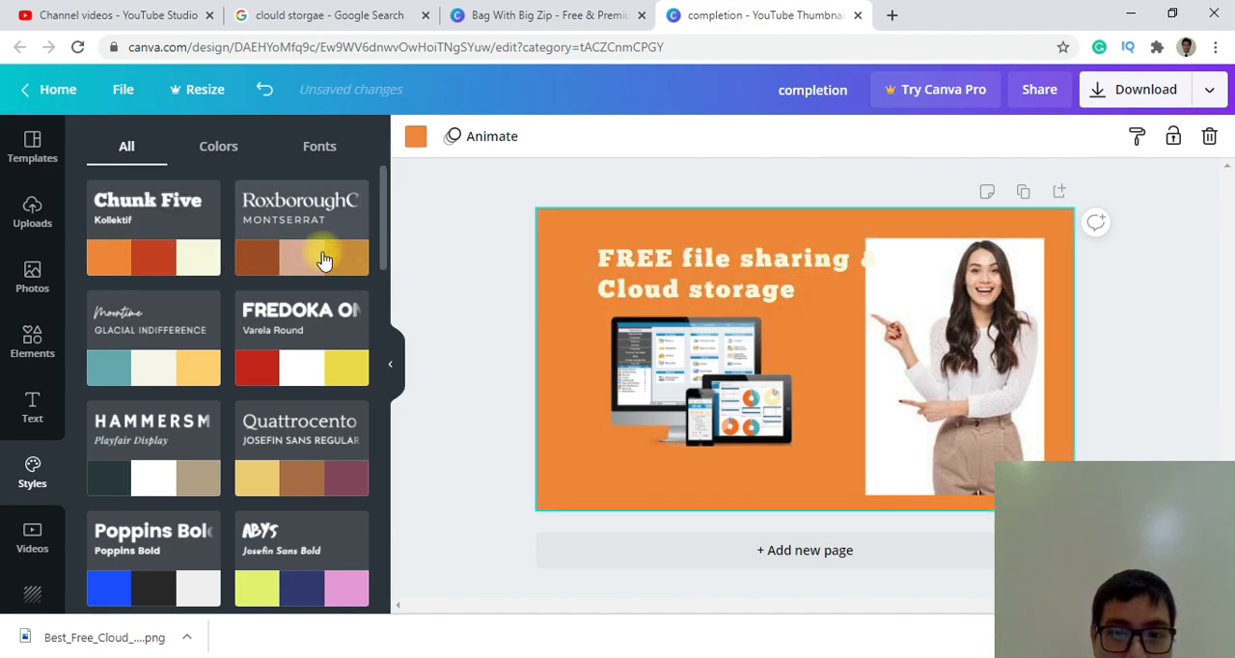
click(309, 254)
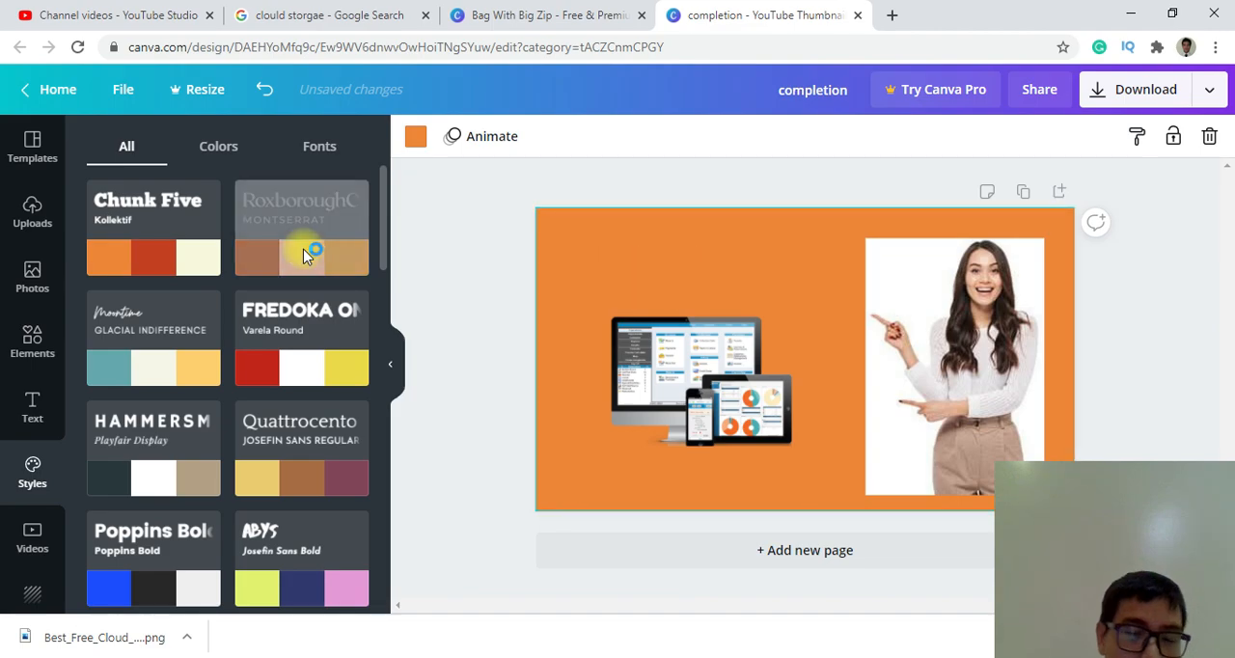
click(254, 367)
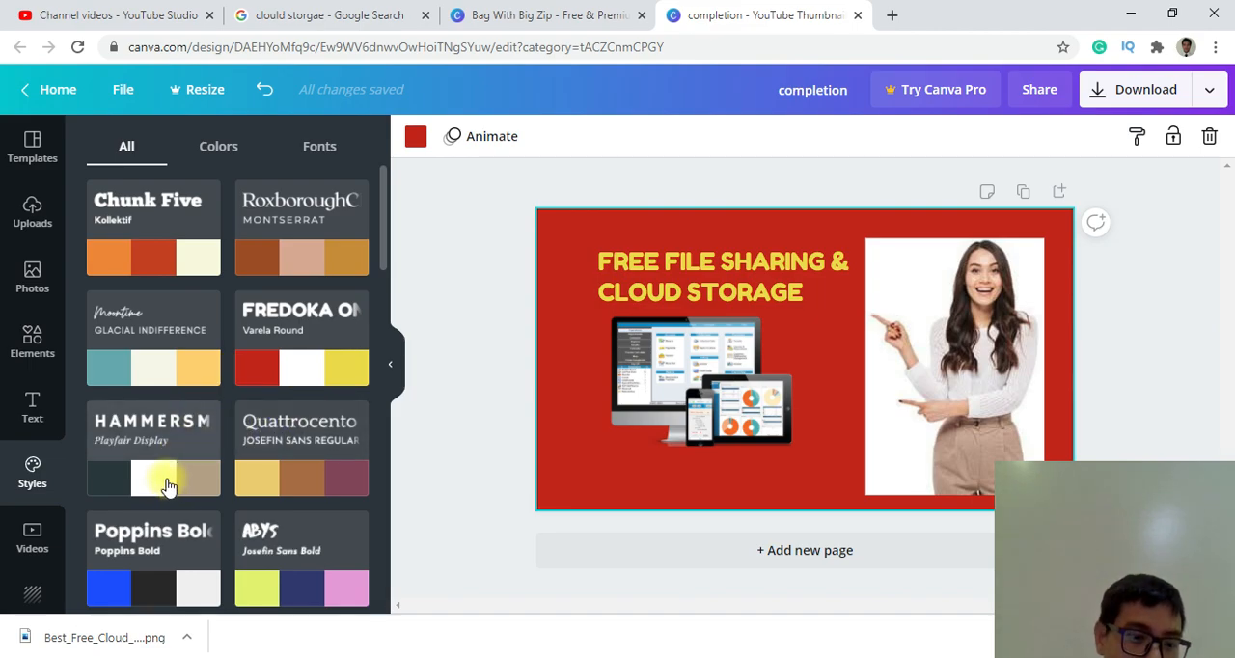
scroll(188, 495, down, 1)
scroll(188, 495, down, 2)
click(309, 334)
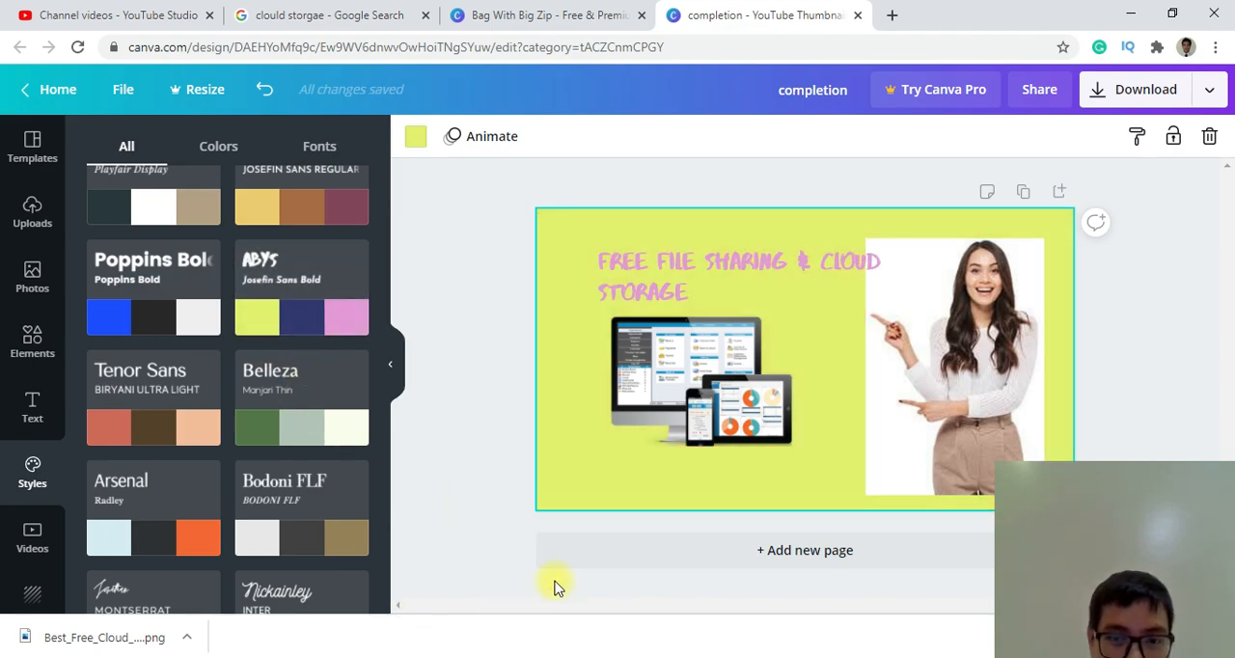
Apply the Chunk Five and Kollektif style set with its orange, red and cream palette to the thumbnail.
scroll(235, 346, up, 3)
click(162, 256)
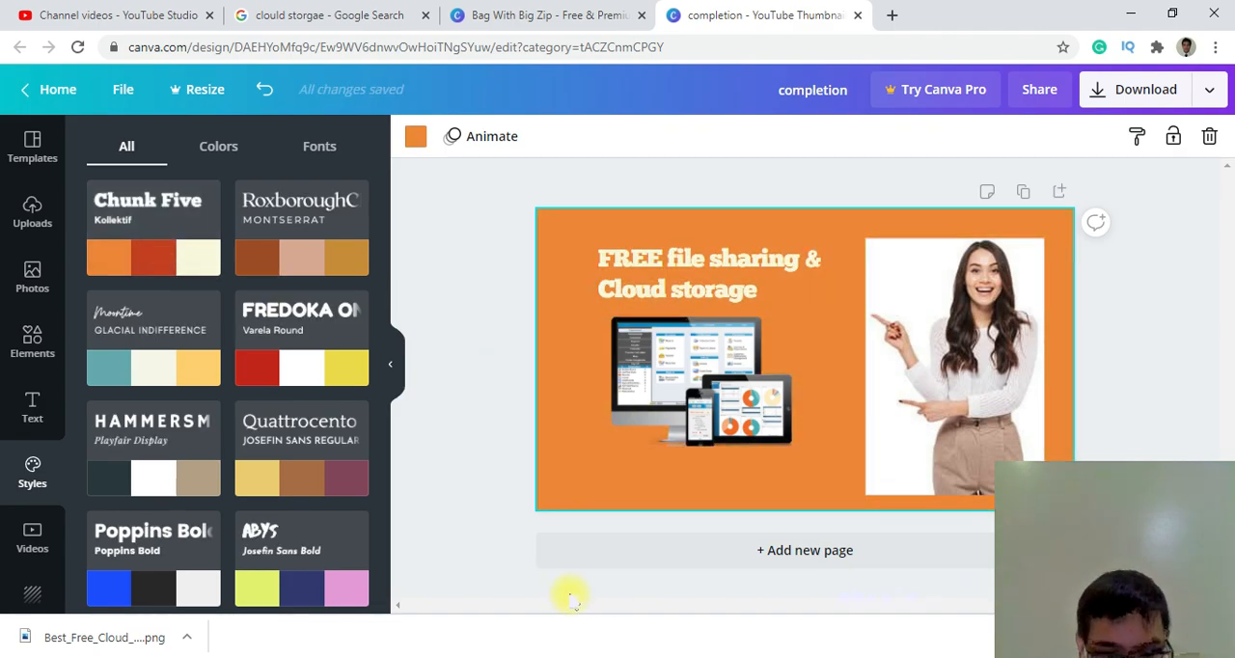
click(904, 652)
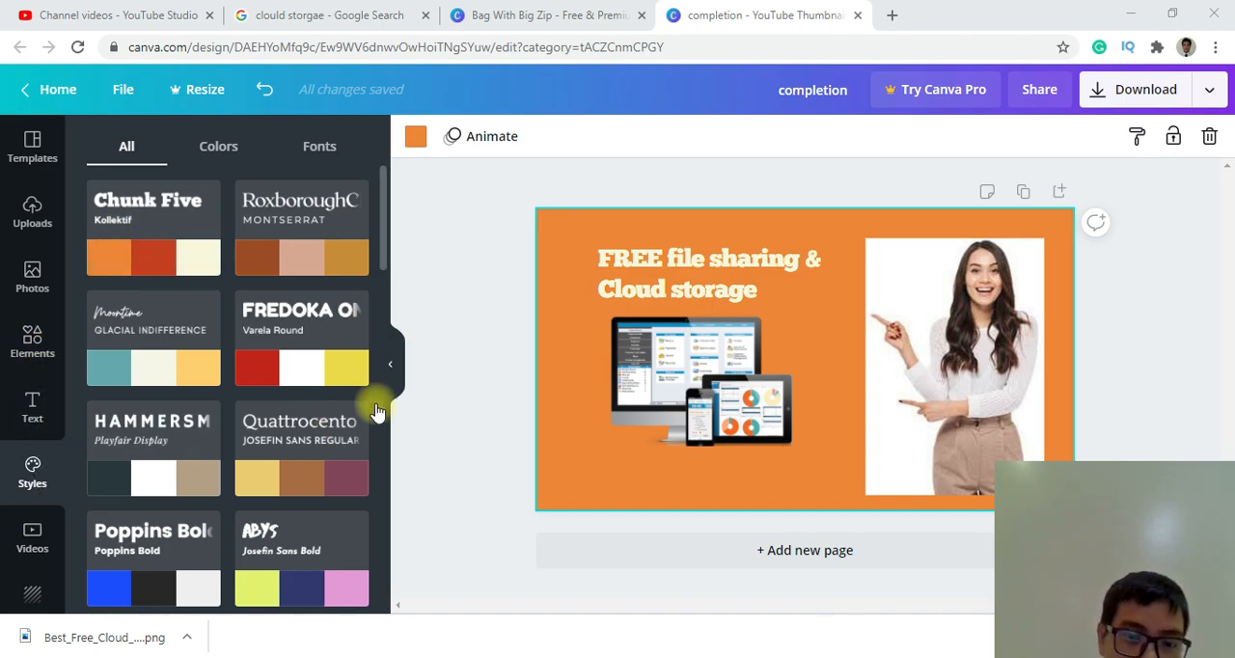
Add the brunch font combination at the thumbnail's lower-left corner and delete the small two-line text beneath its title.
click(32, 403)
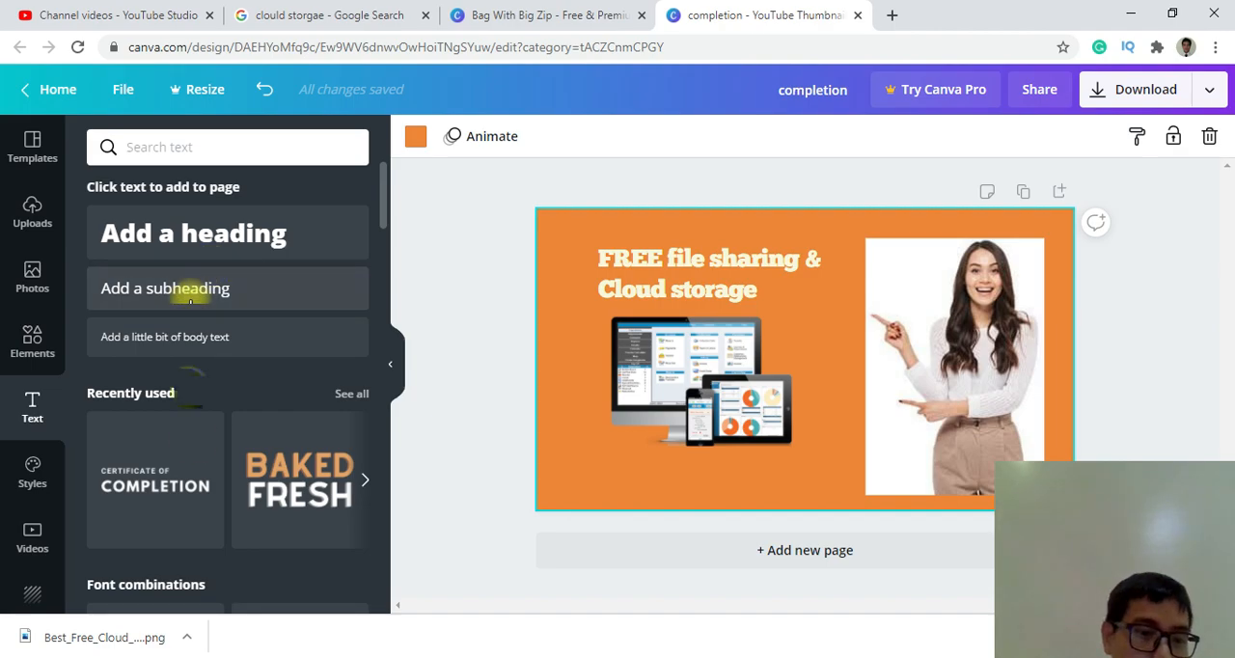
scroll(197, 450, down, 4)
scroll(199, 444, down, 5)
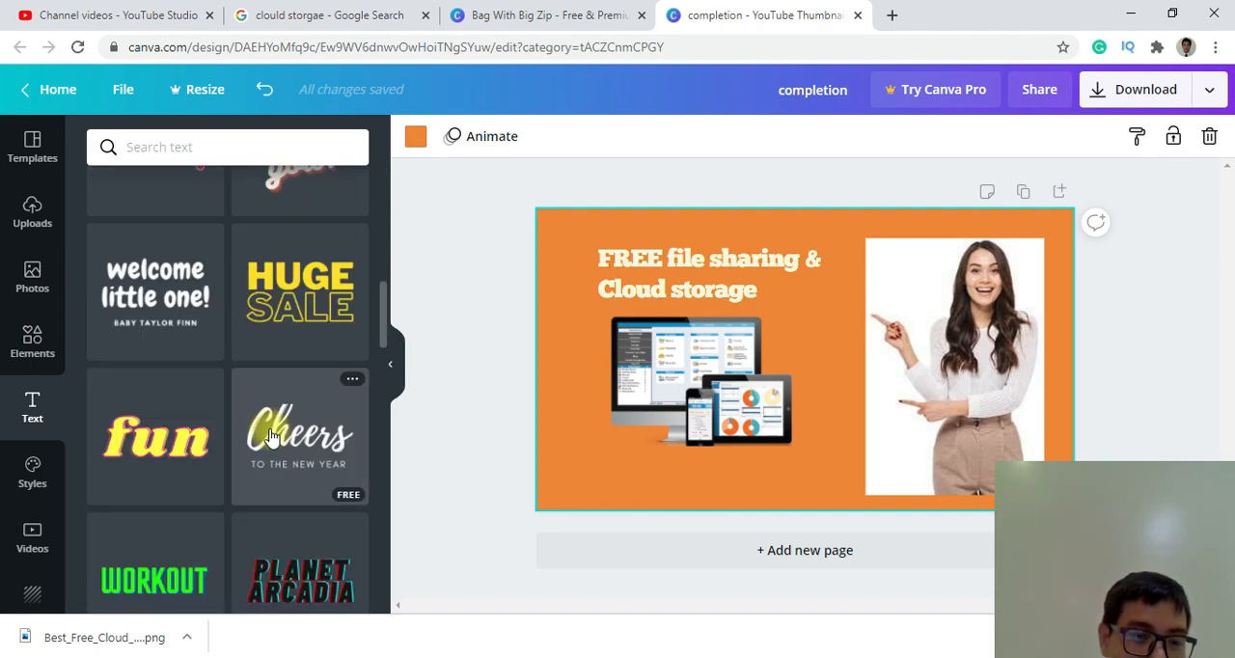
scroll(265, 500, down, 3)
scroll(248, 511, down, 4)
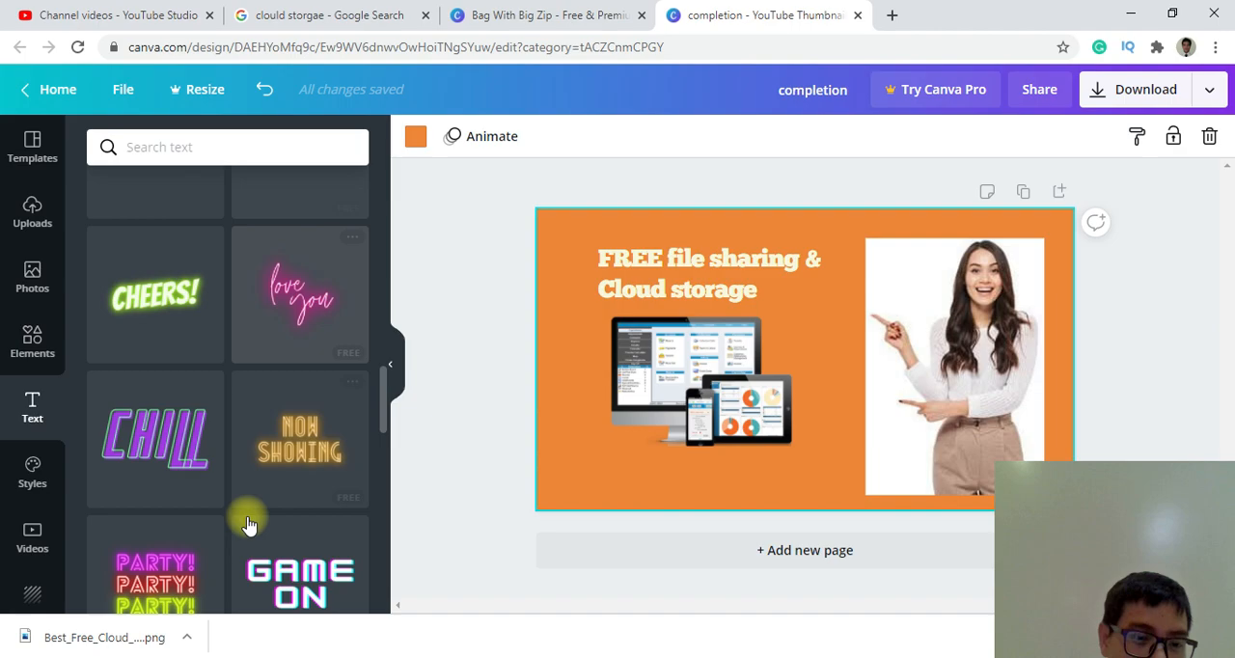
scroll(260, 454, down, 4)
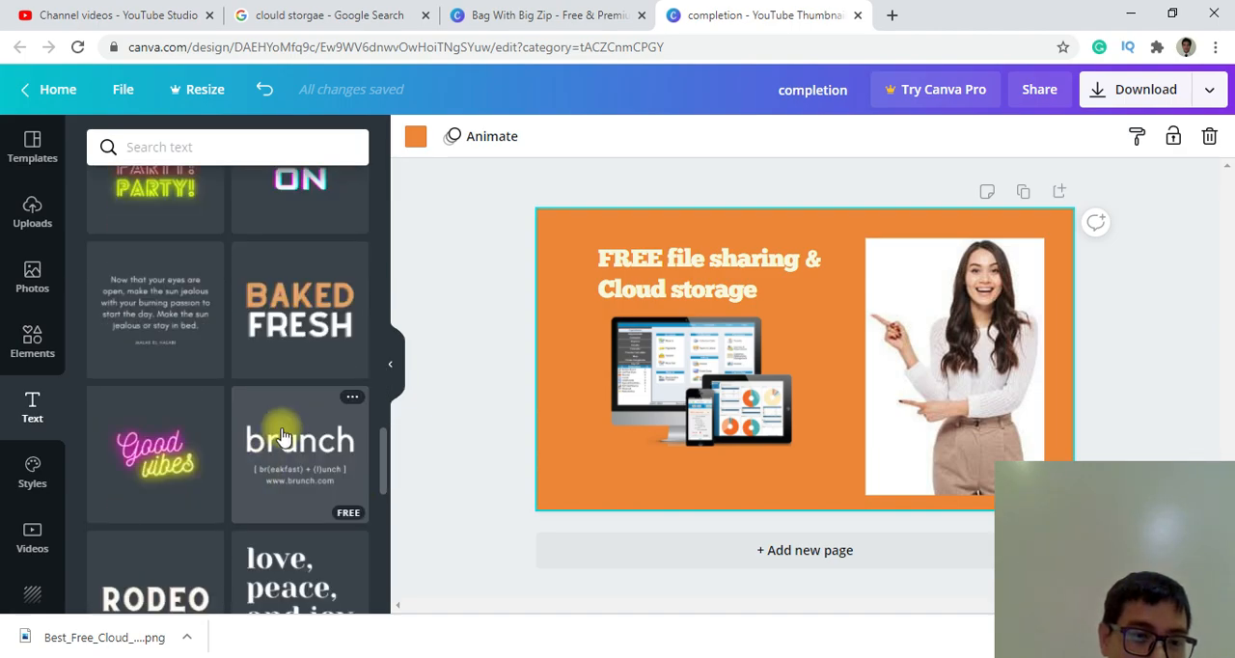
click(294, 449)
click(717, 429)
drag(716, 436, 662, 485)
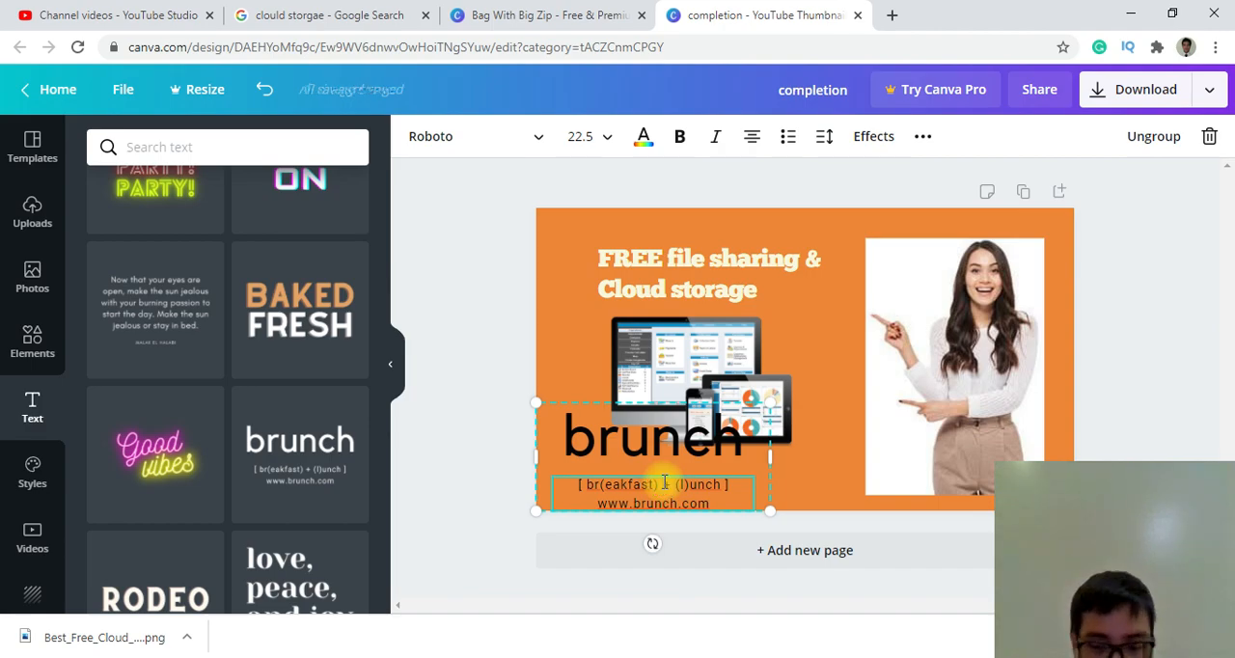
double_click(664, 483)
key(BackSpace)
Replace the brunch title text with the Burmese text "အကောင်းဆုံးအခမဲ့".
click(650, 455)
double_click(650, 454)
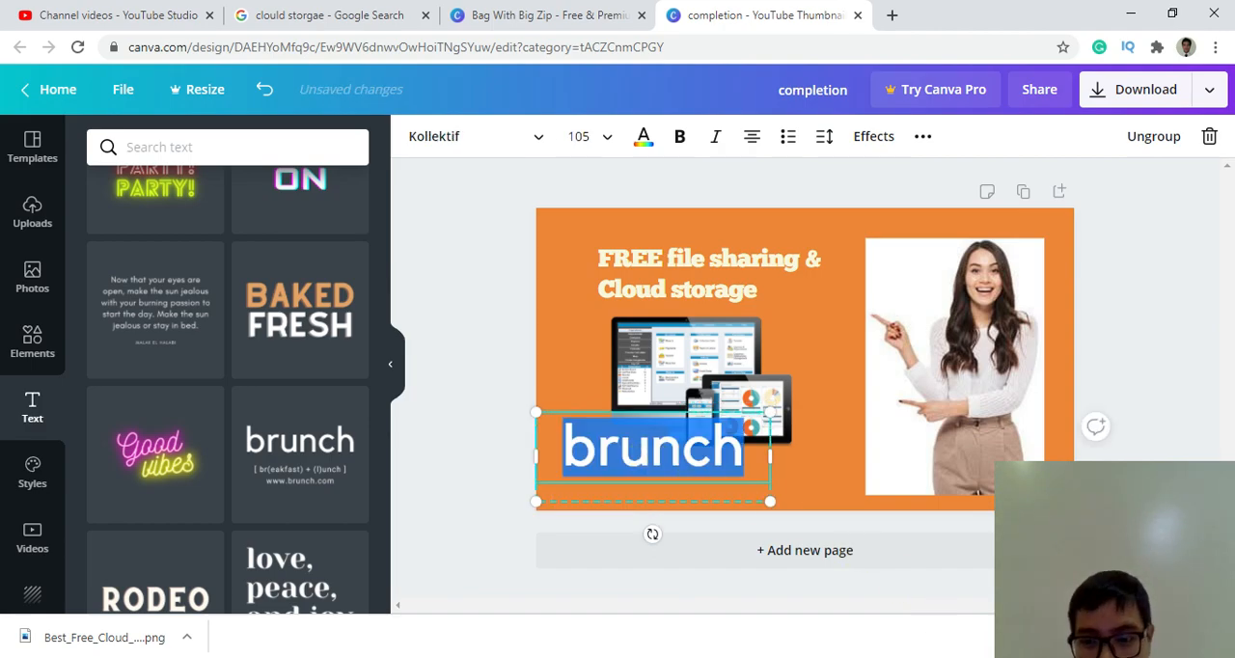
key(super+space)
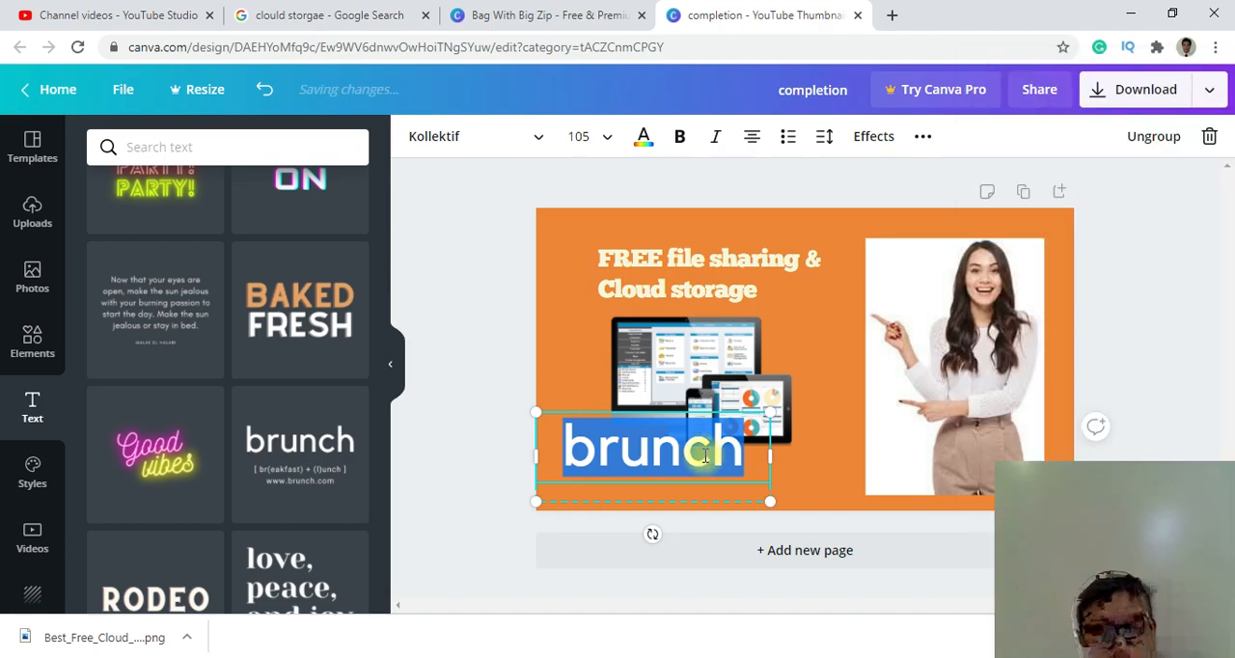
text(ဒခ)
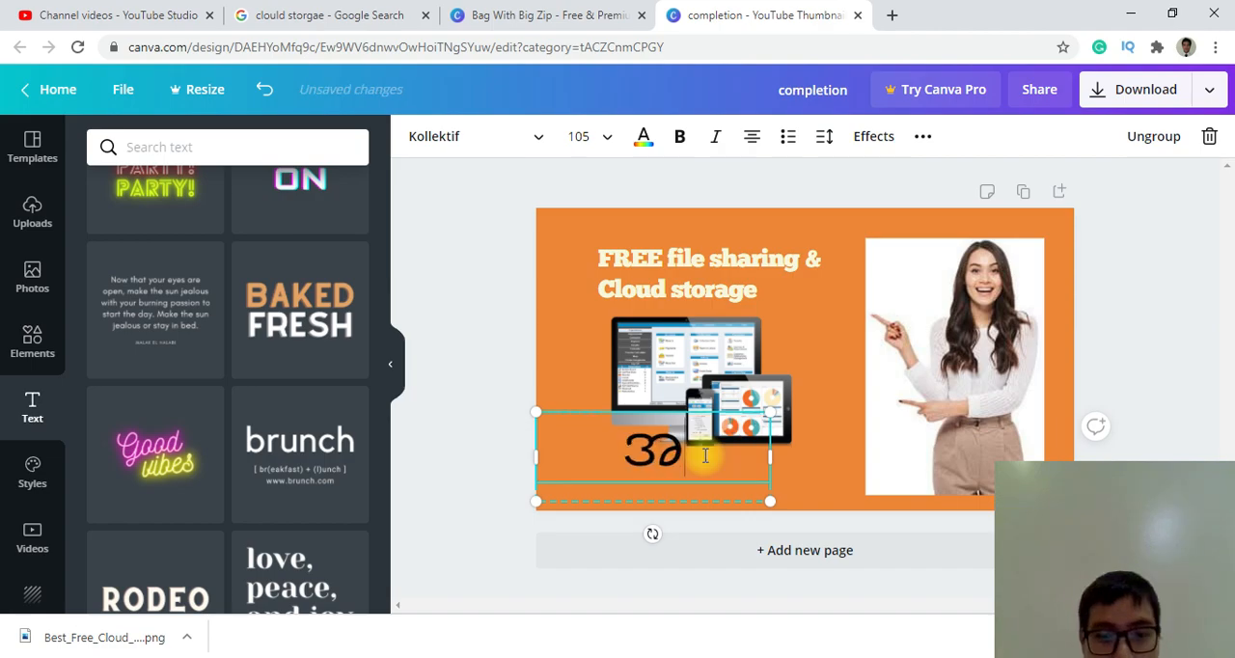
text(ခ)
key(BackSpace)
text(မ)
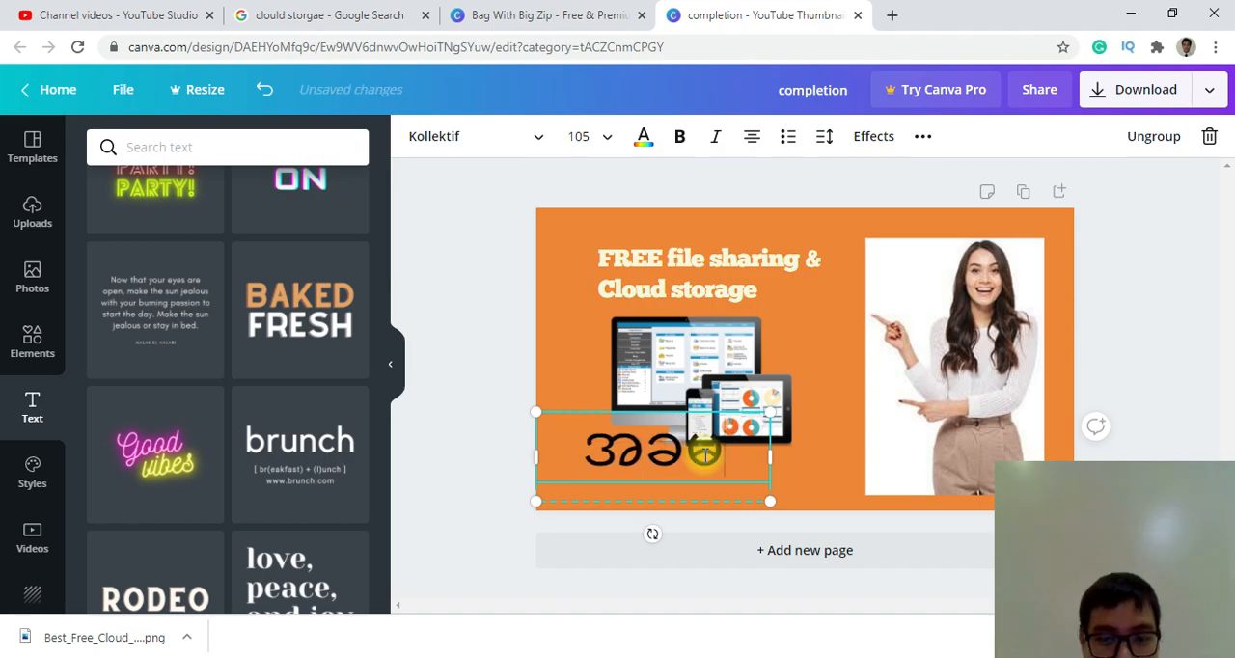
text(ဲ့ )
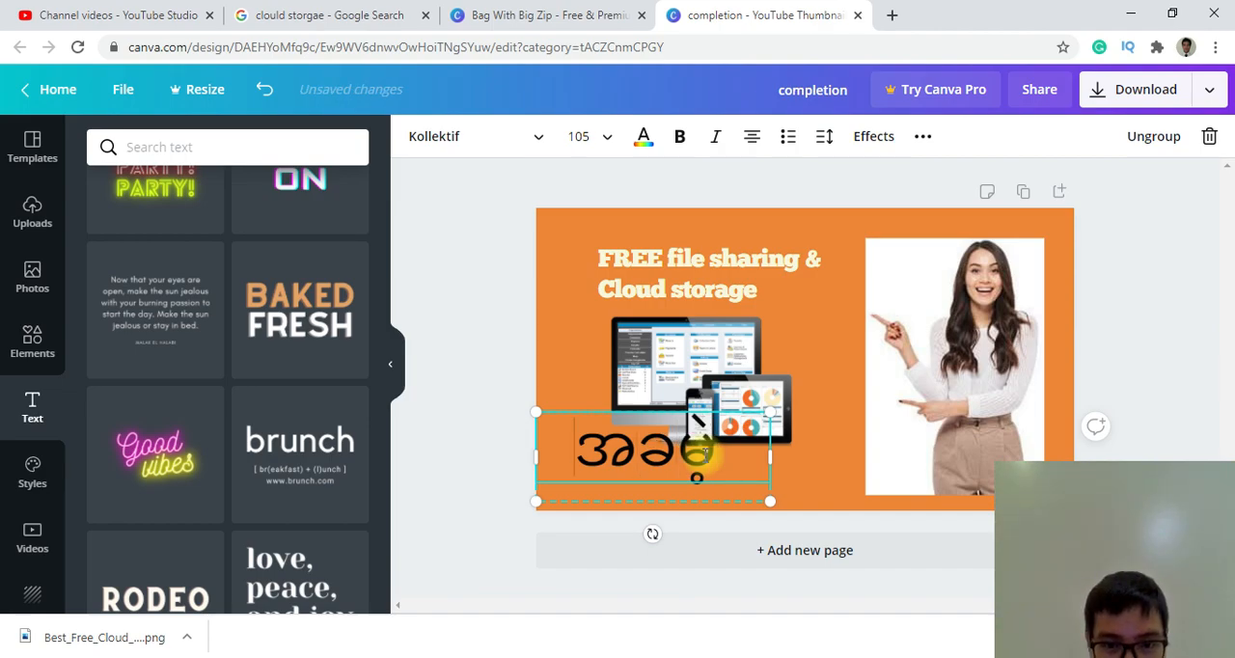
text(အကောင်)
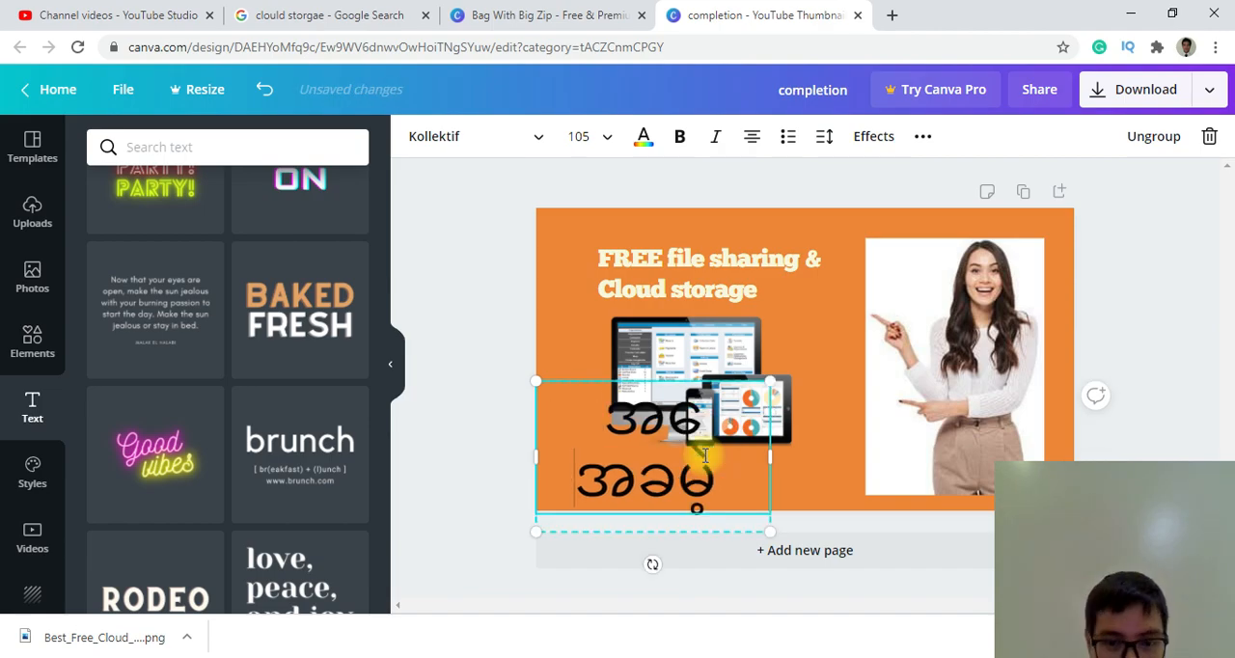
text(း)
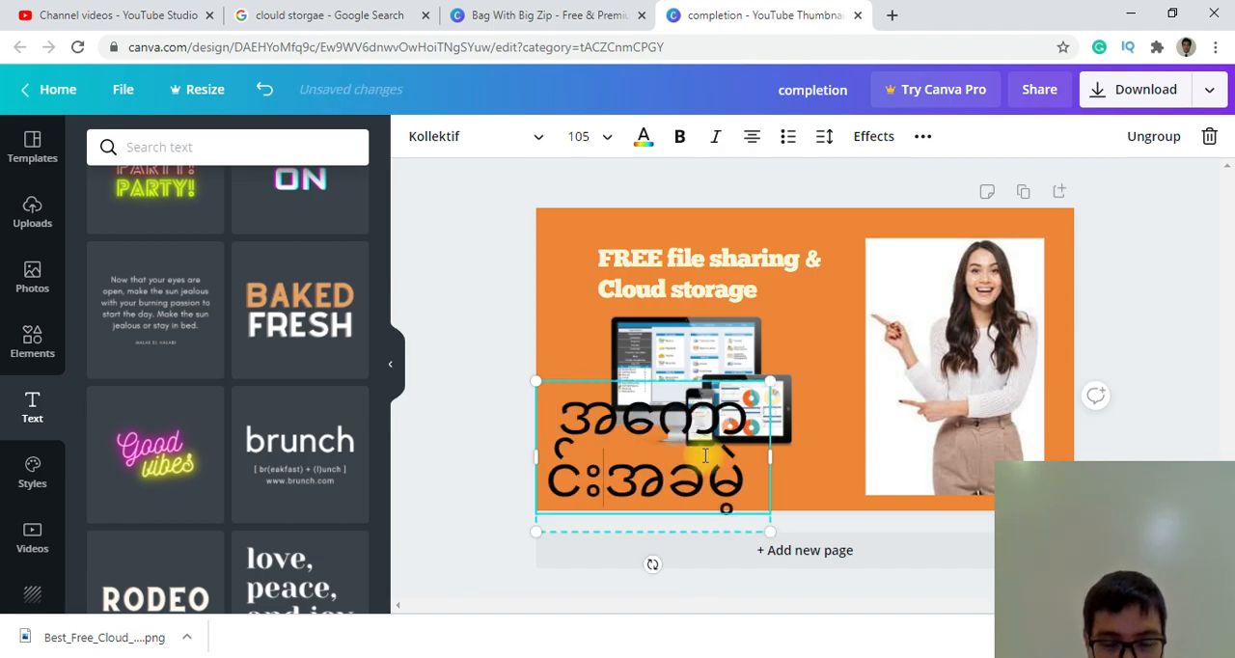
text(ဆ)
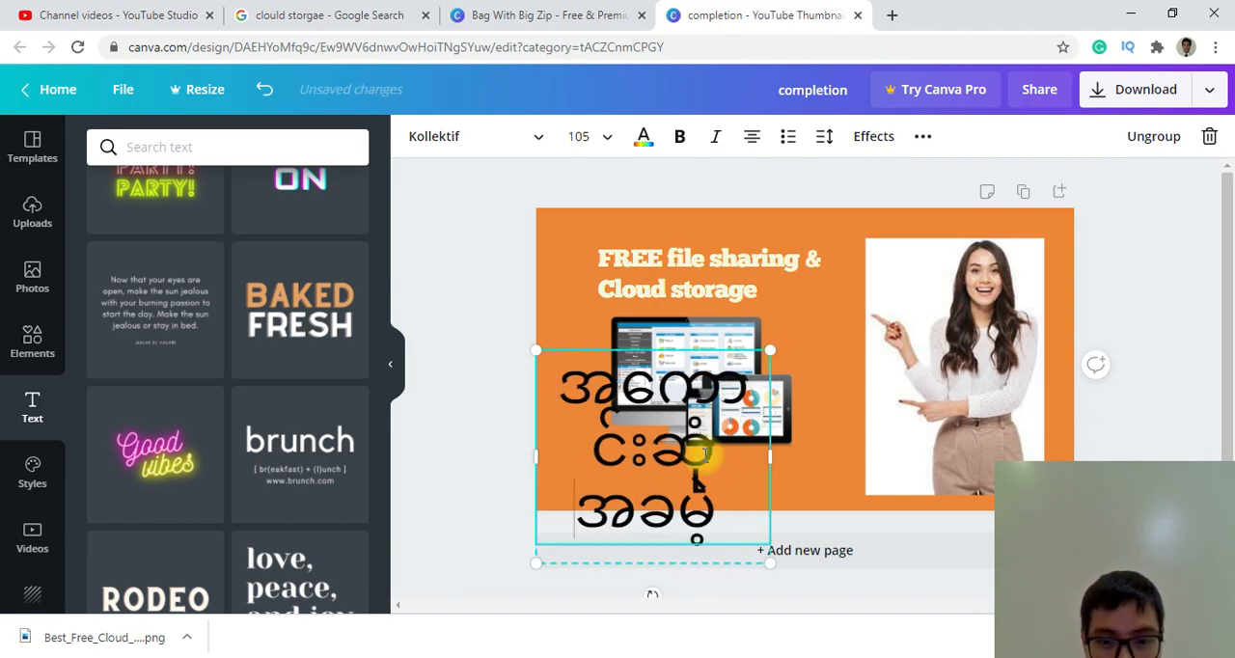
text(ုံး)
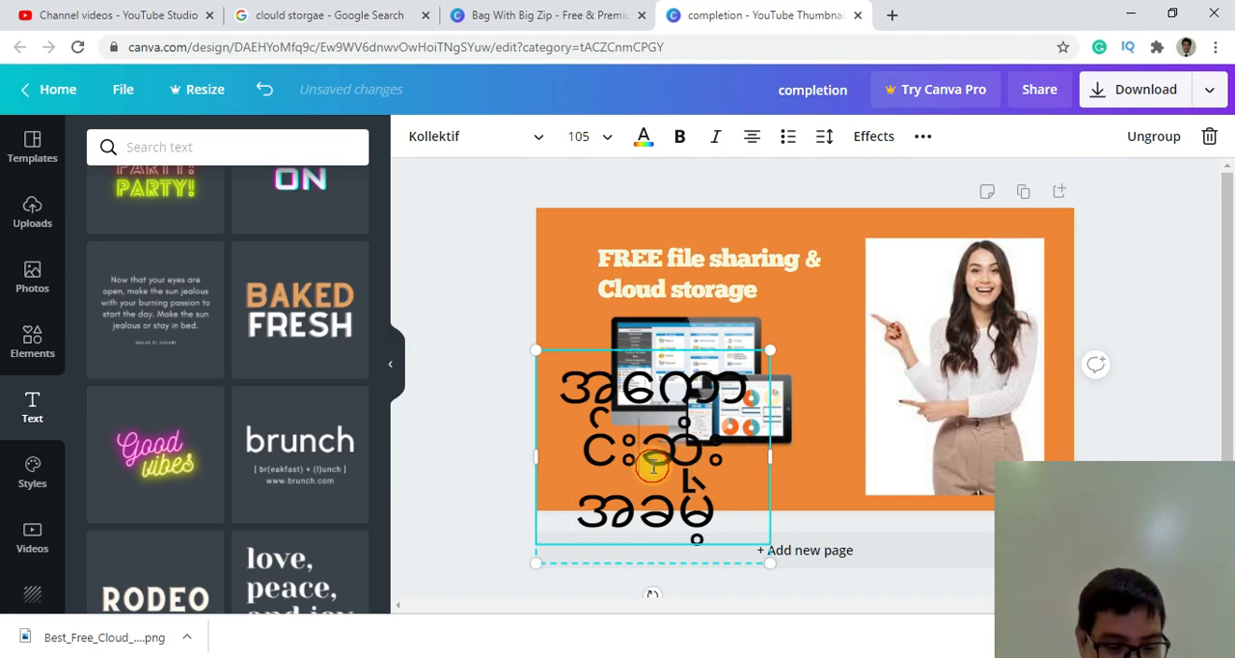
Reduce the Burmese text to font size 56 and move its box down beneath the monitor image.
key(ctrl+a)
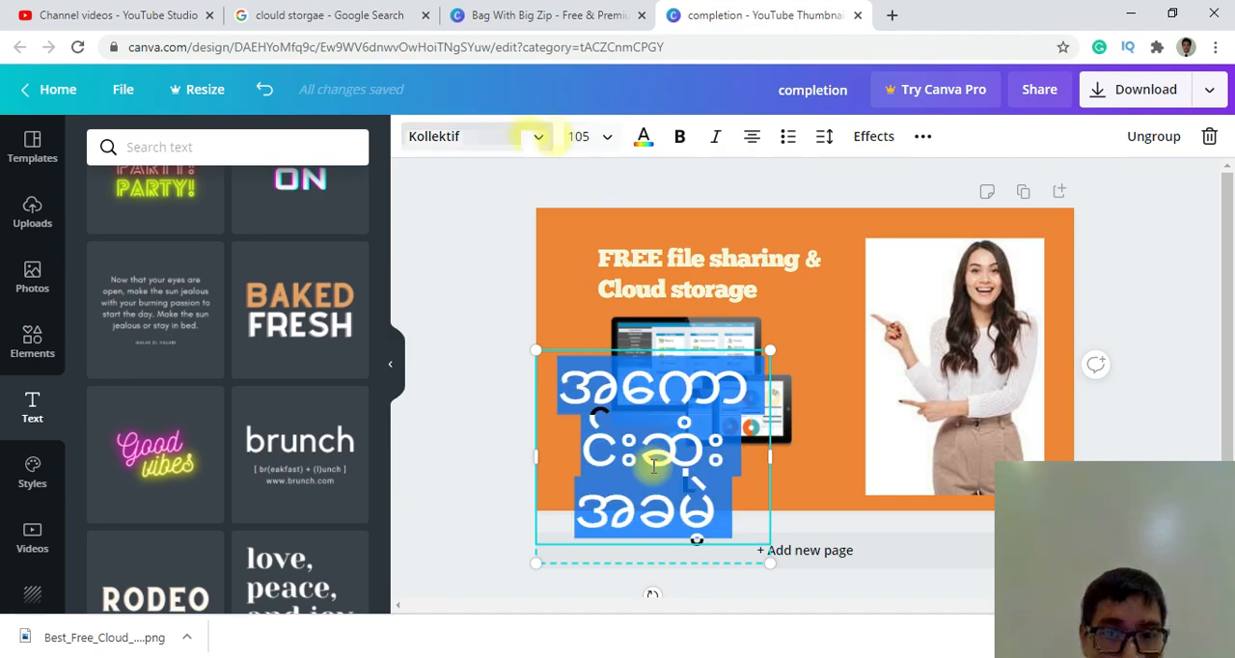
click(586, 135)
scroll(589, 337, down, 5)
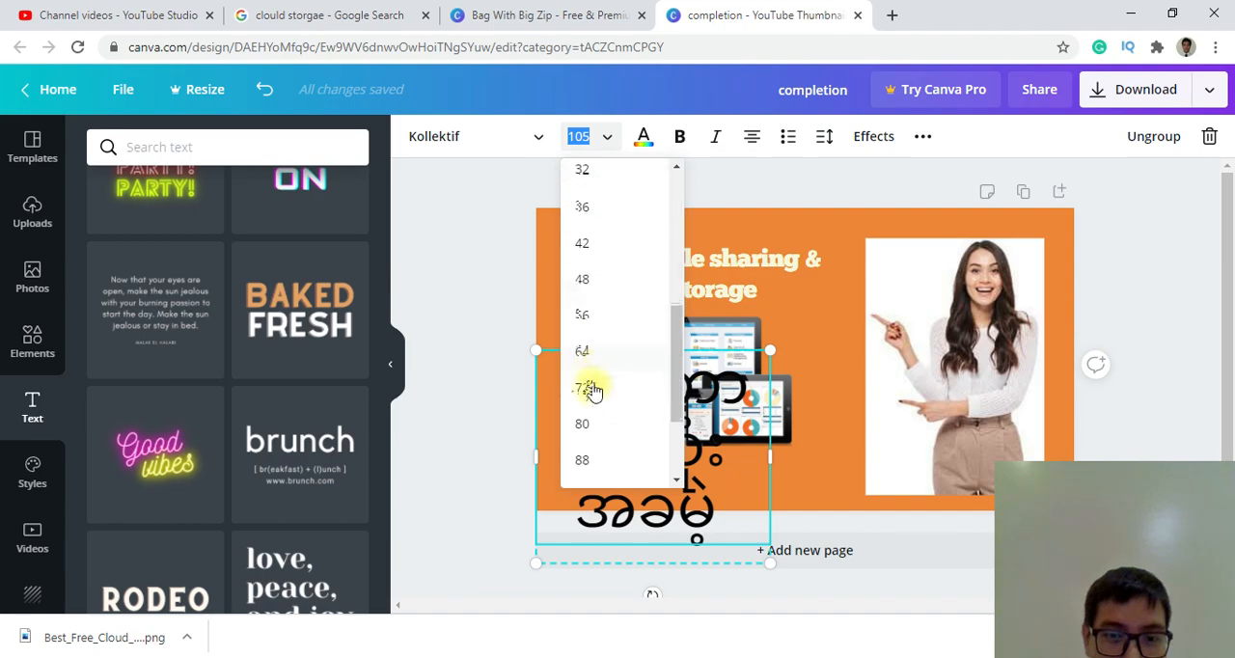
click(585, 247)
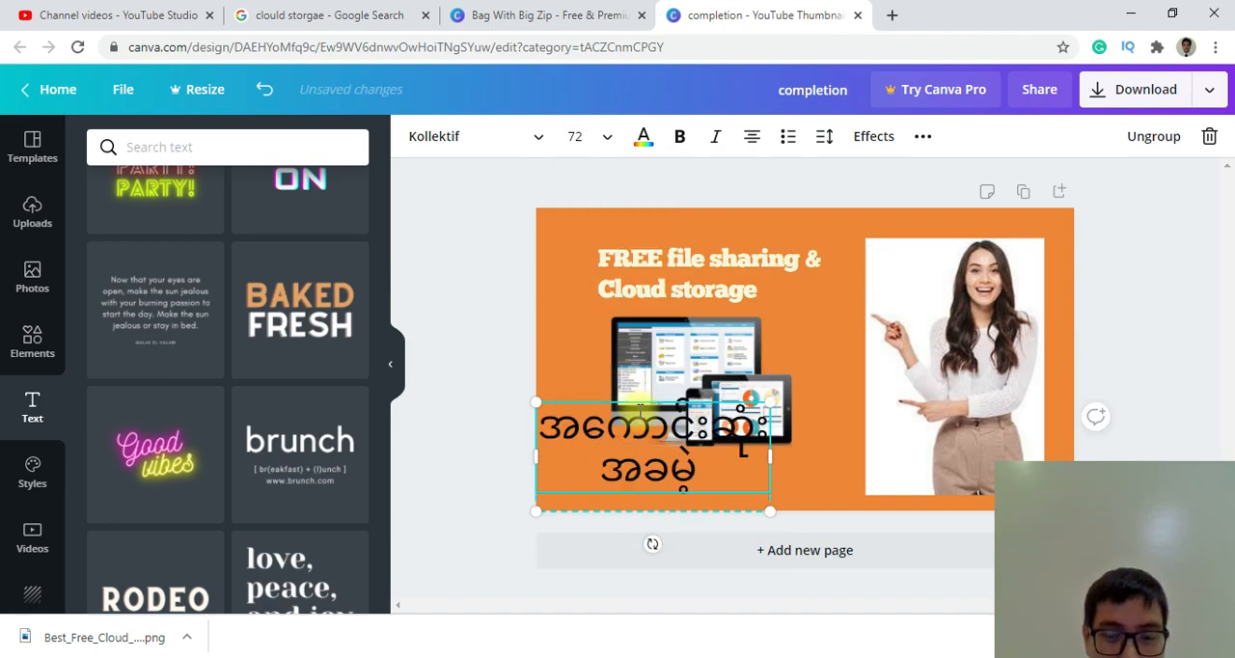
click(614, 142)
click(585, 248)
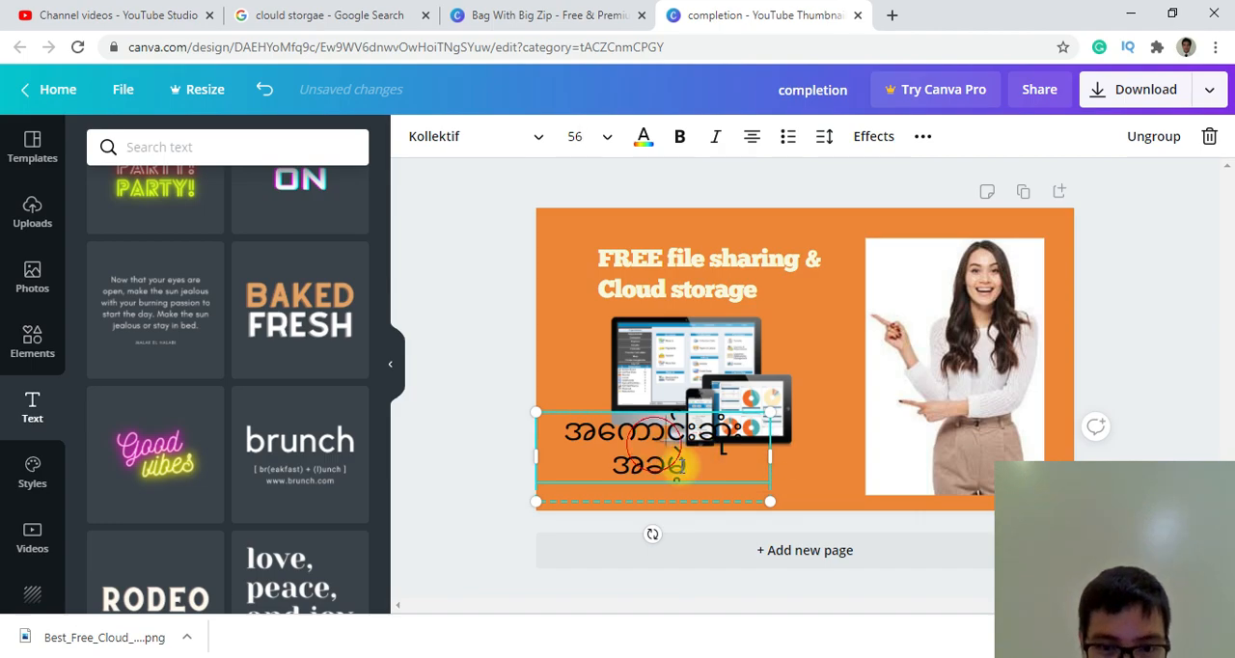
drag(540, 416, 564, 445)
Append "သိမ်းနည်းတဲ့" to the end of the Burmese text after အခမဲ့.
click(731, 483)
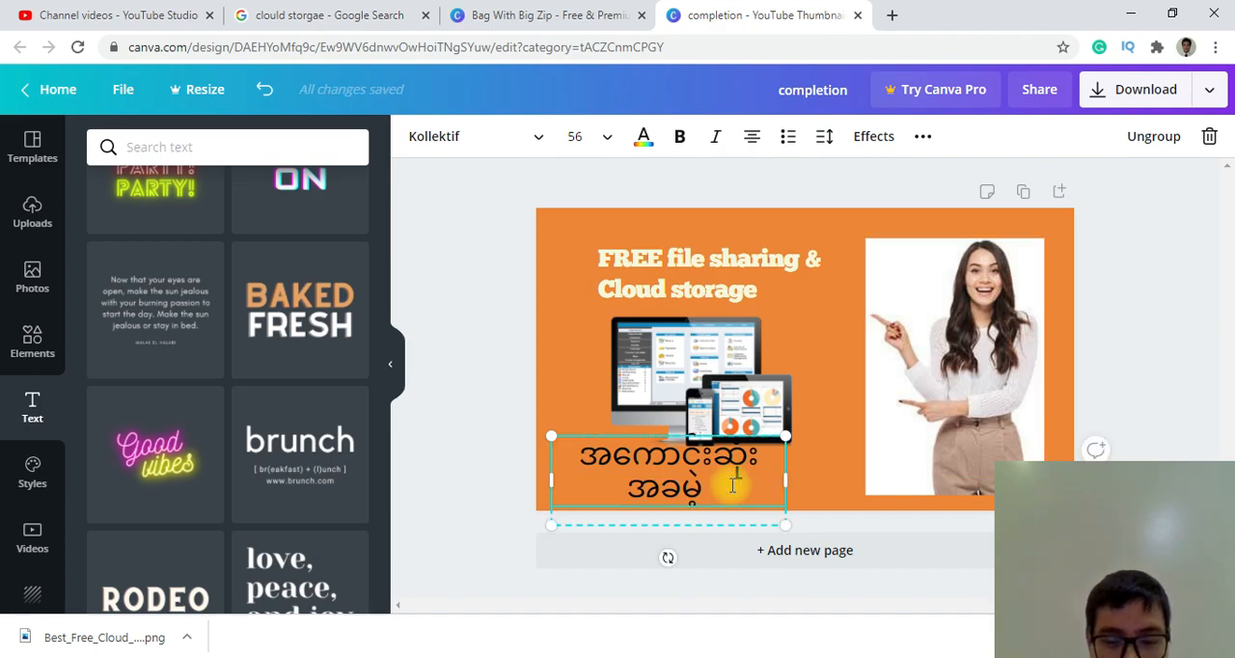
text(ျ)
key(BackSpace)
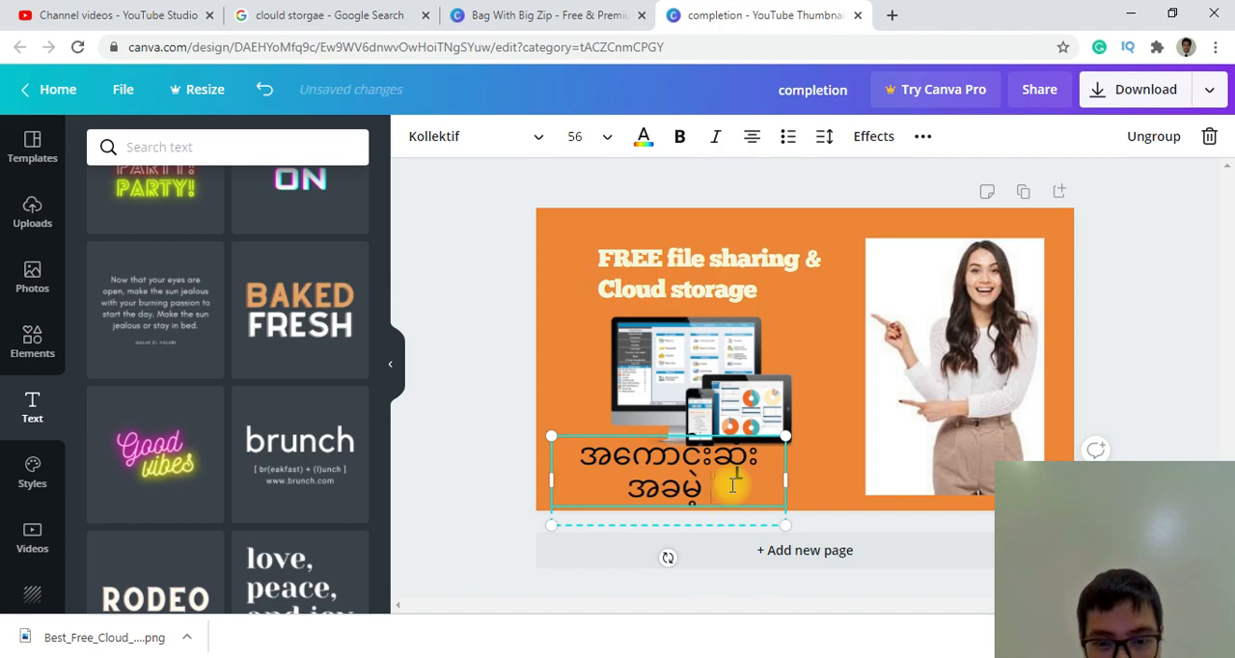
text(သိ)
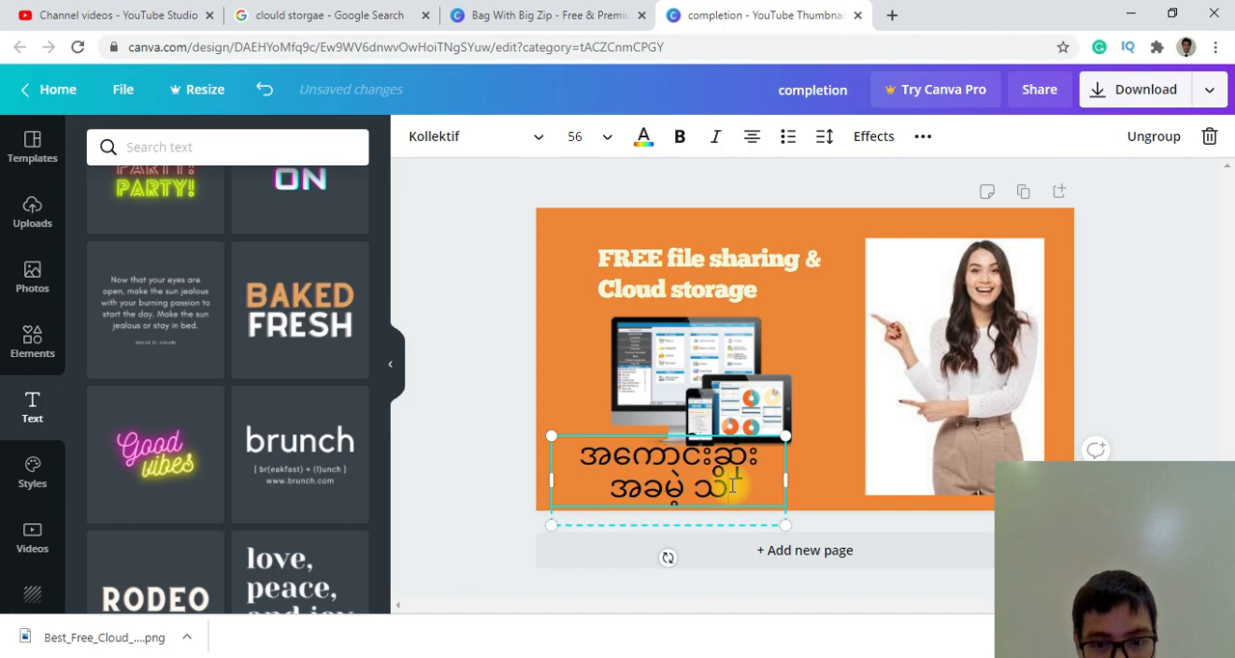
text(မ်းဆည်း)
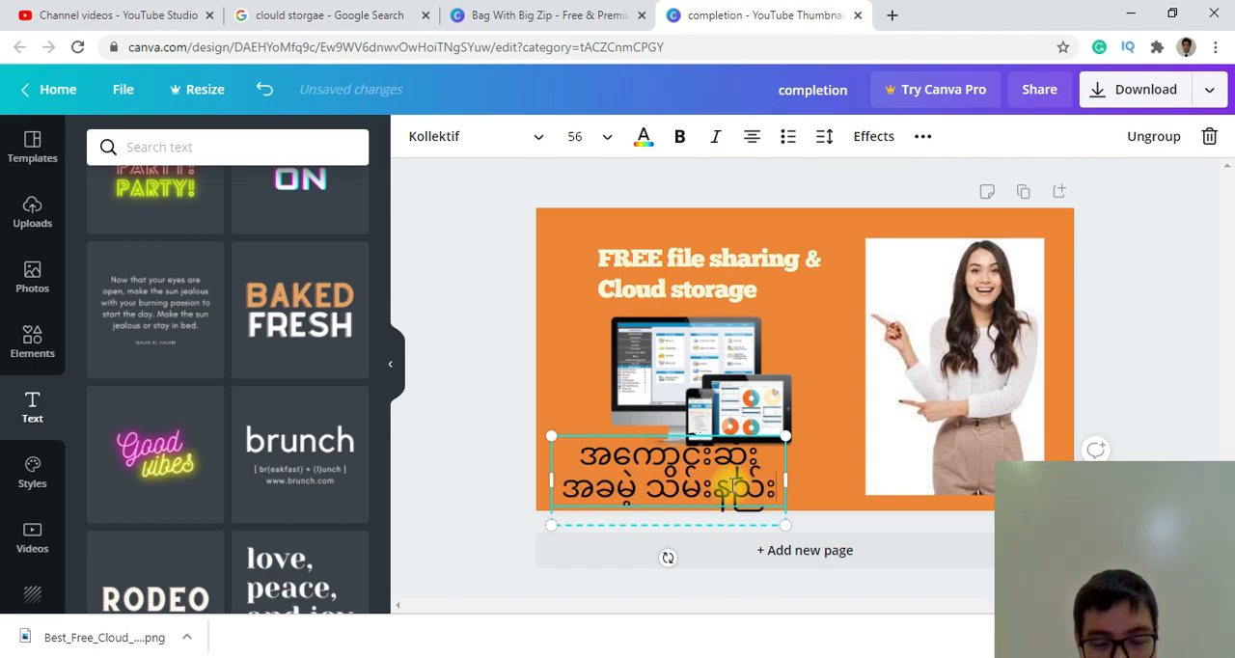
text(တဲ့)
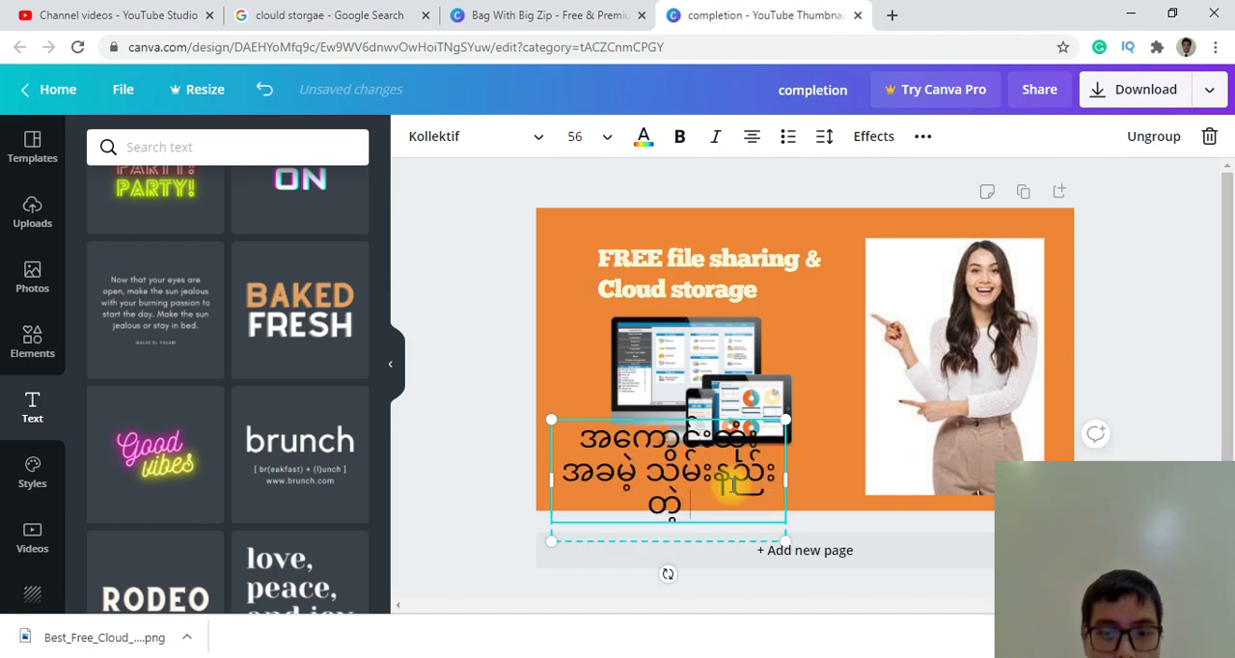
text( မ)
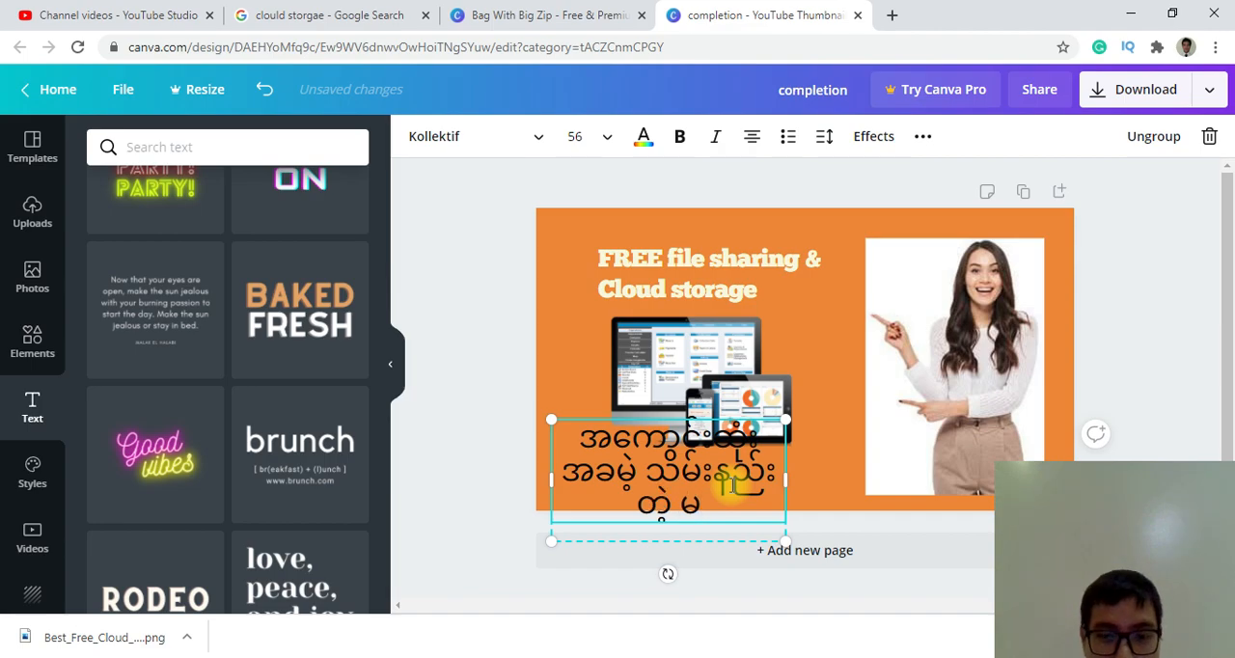
Insert the English word "File" directly before သိမ်းနည်းတဲ့ in the Burmese text.
key(super+space)
click(1039, 84)
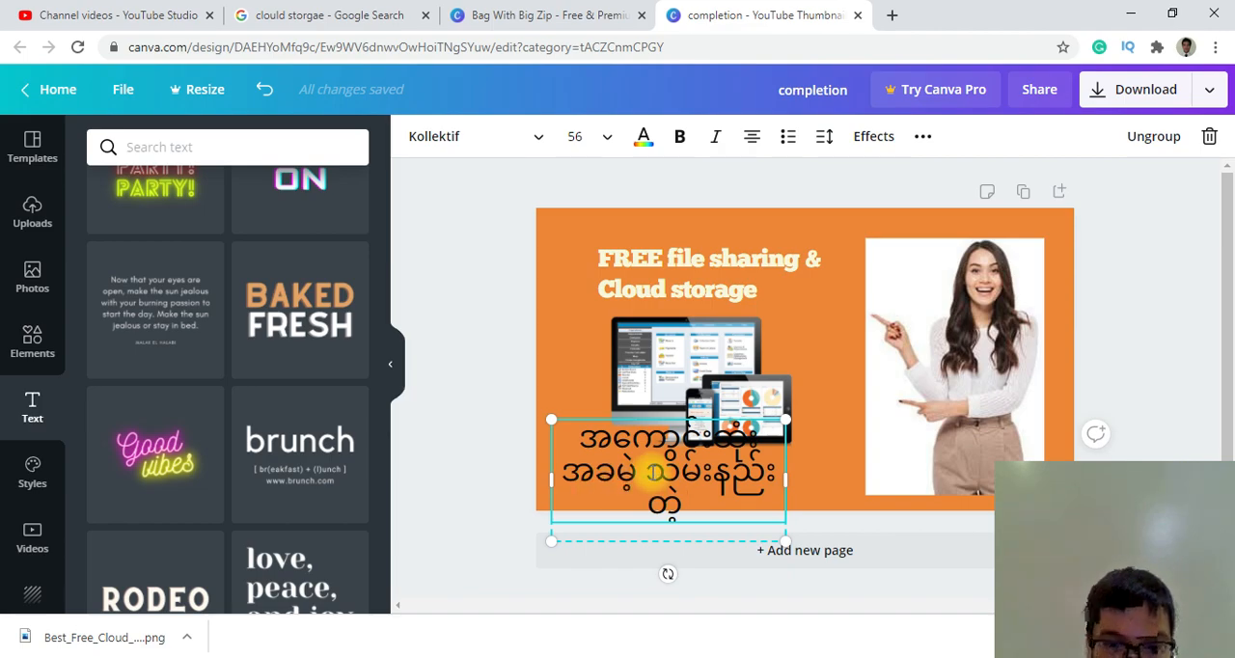
click(655, 471)
text(File)
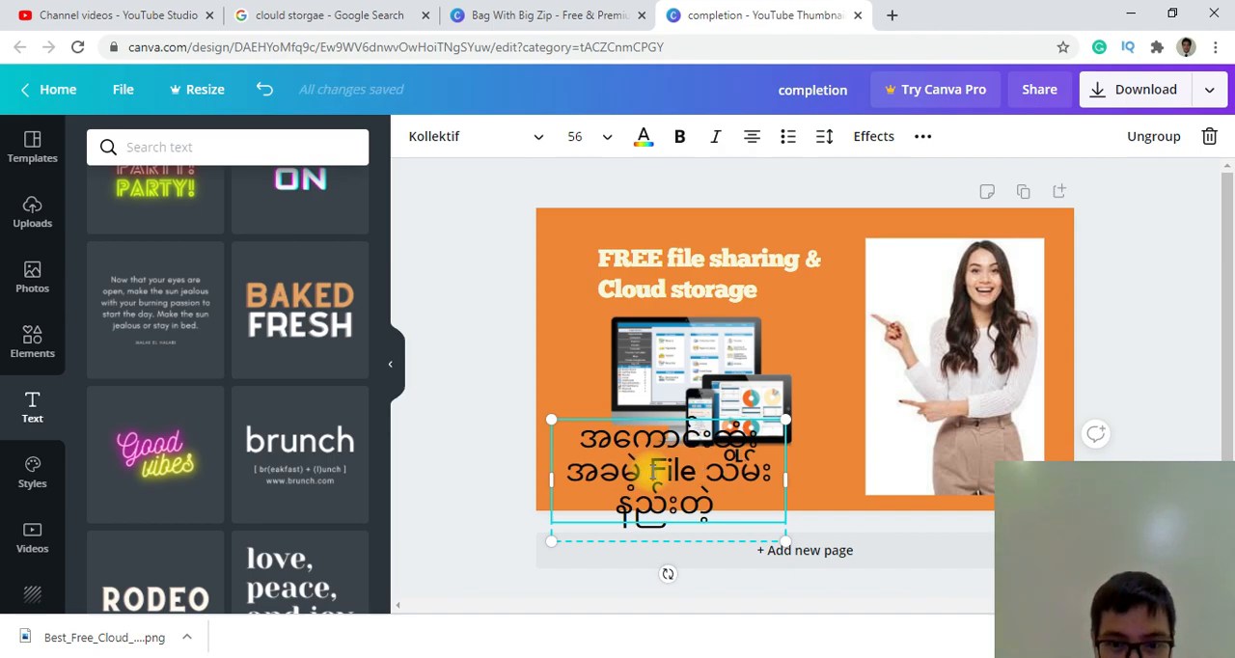
key(BackSpace)
Append "Software" to the end of the Burmese text and widen its box so the text wraps onto two lines.
click(741, 493)
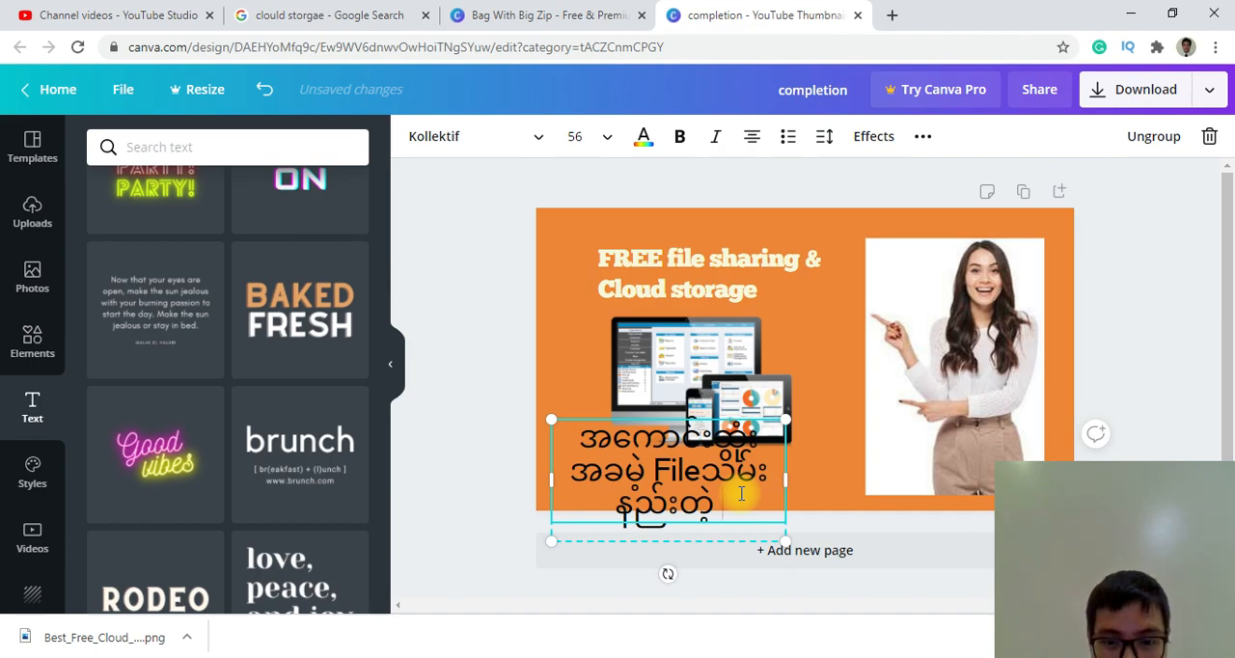
text(Soft)
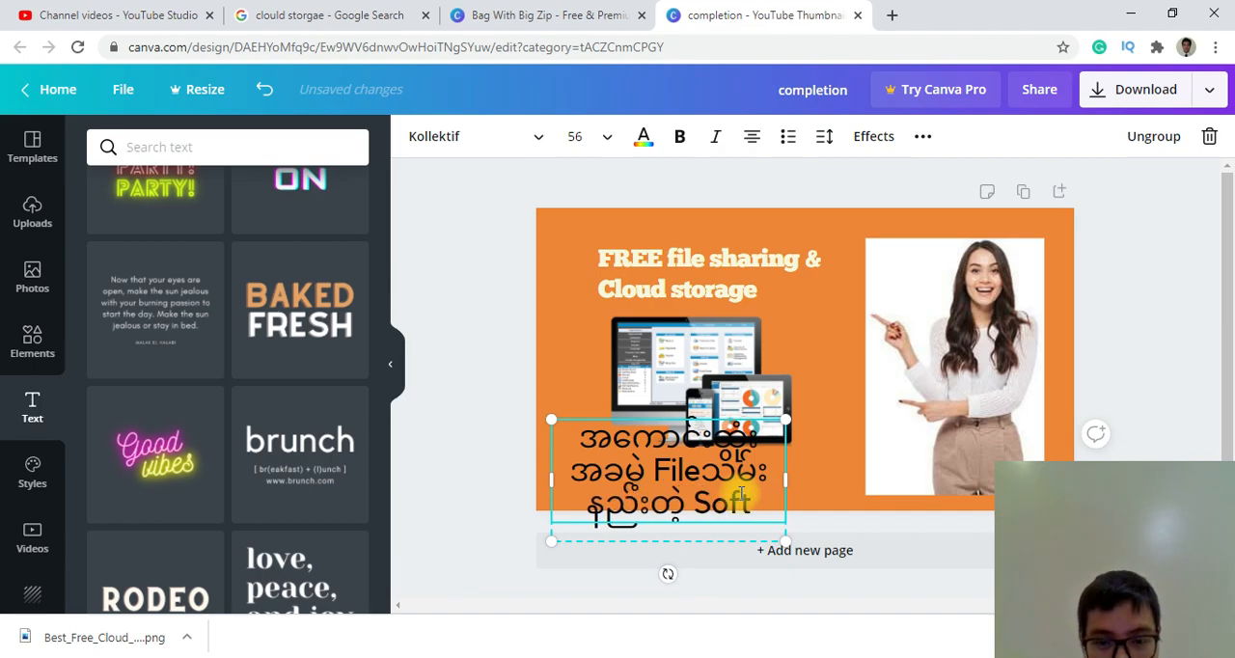
text(ware)
drag(785, 480, 995, 483)
click(1184, 391)
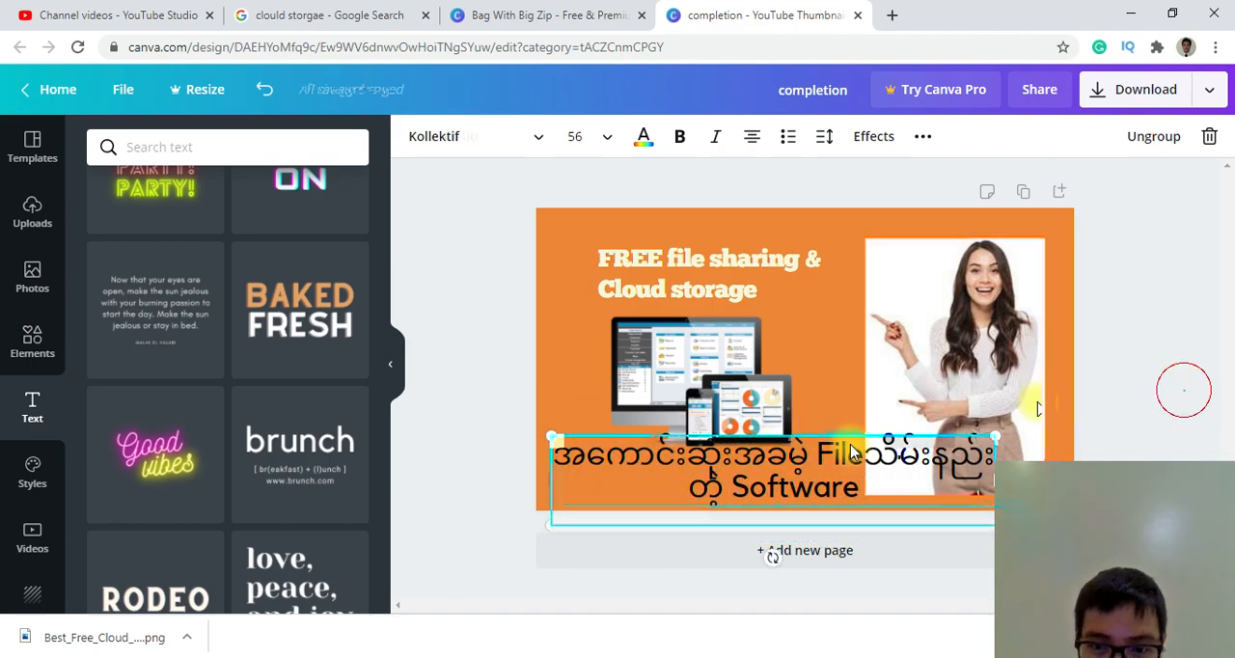
Enlarge the woman's photo and align it with the thumbnail's right edge, and narrow the Burmese text box slightly.
click(988, 338)
drag(865, 494, 842, 446)
drag(823, 498, 825, 530)
drag(966, 286, 995, 273)
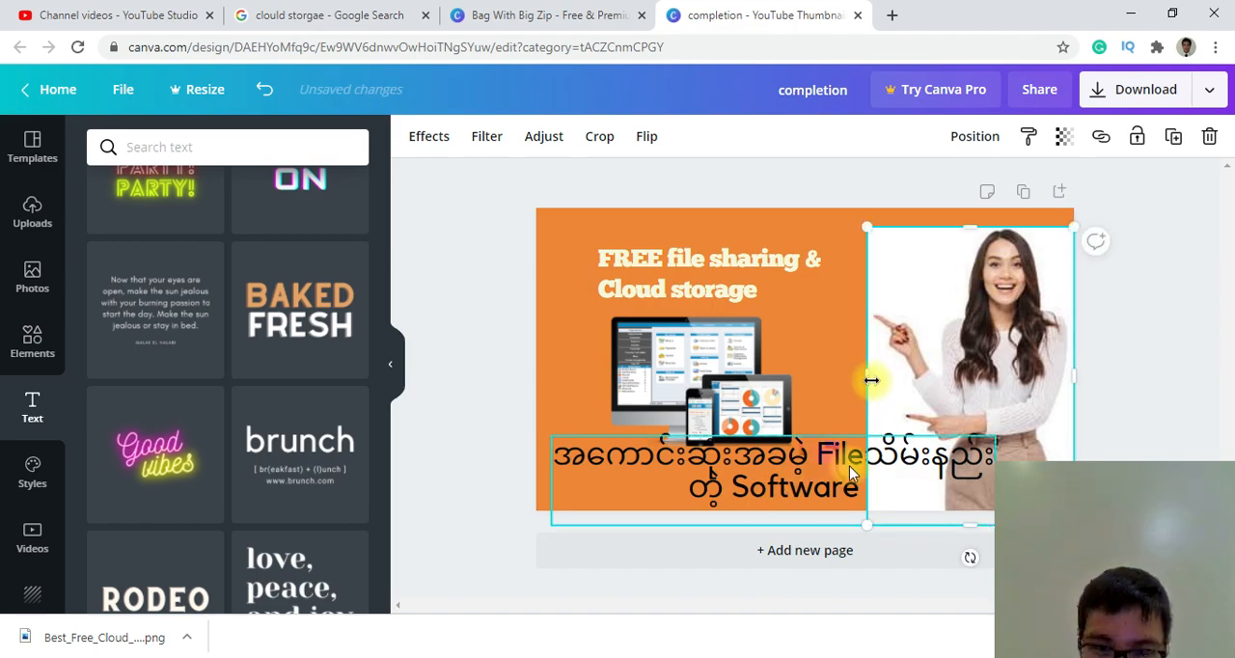
click(954, 471)
drag(963, 471, 937, 474)
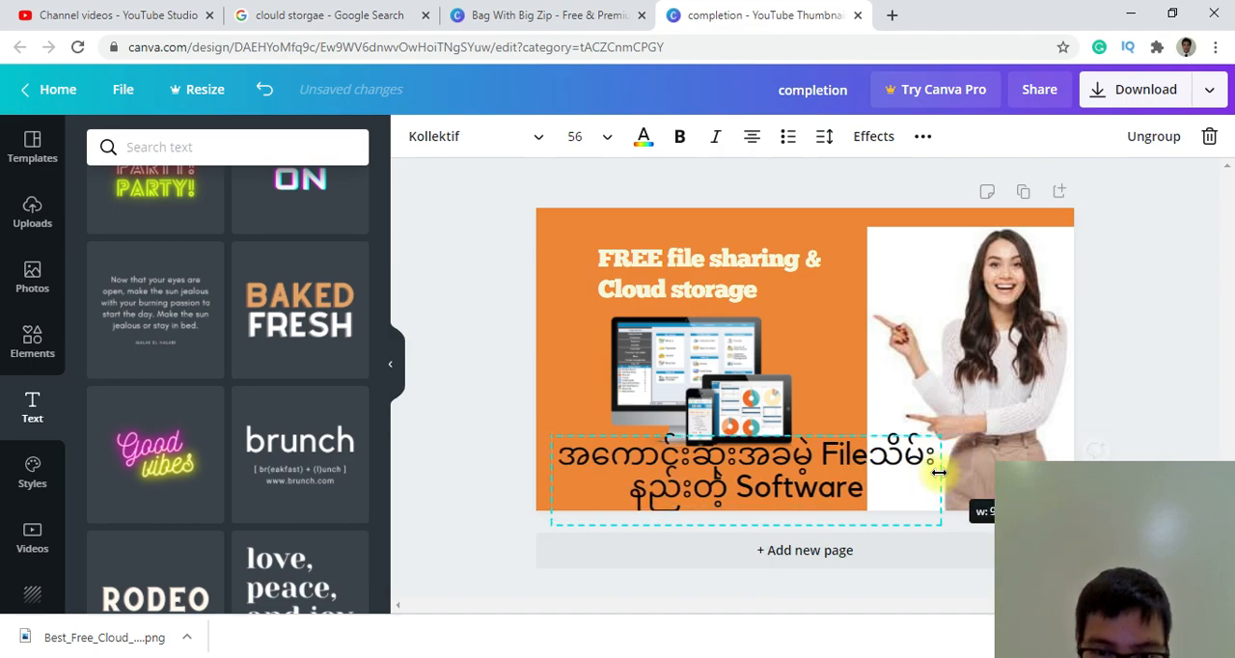
Move the FREE file sharing & Cloud storage heading to the thumbnail's upper-left corner and enlarge it up to the woman's photo.
click(681, 369)
drag(663, 269, 631, 241)
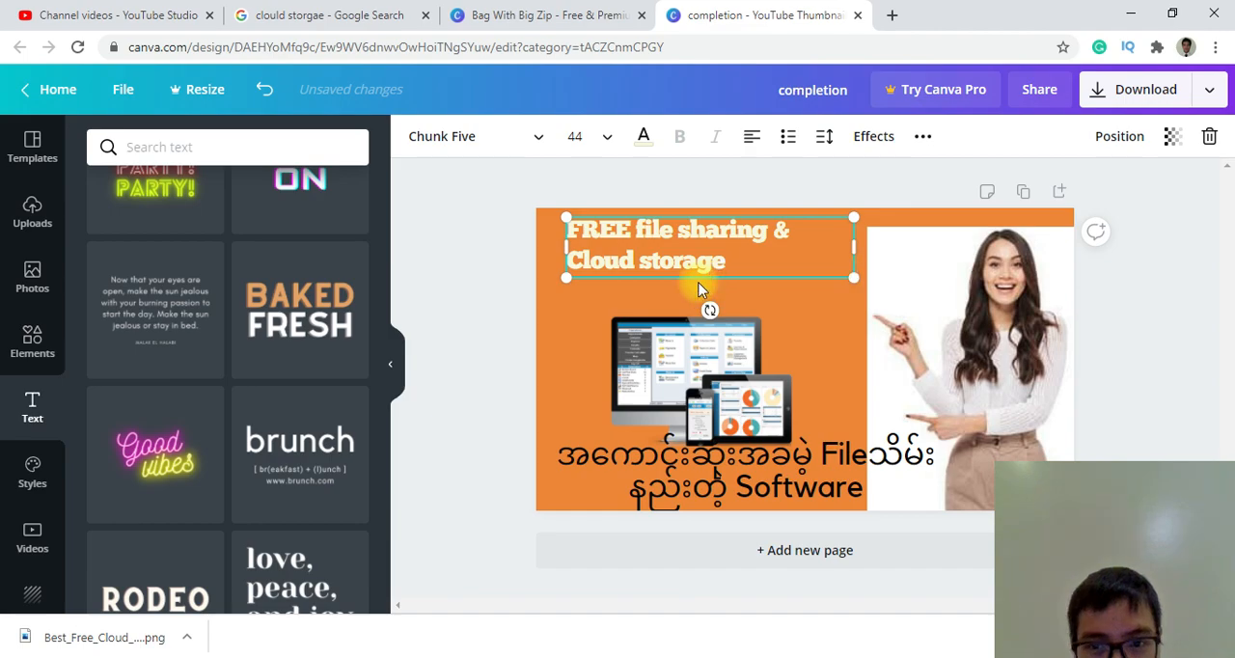
drag(854, 246, 873, 330)
Move the monitor image and the Burmese text up, and narrow the text box so that File starts the second line.
drag(669, 377, 664, 358)
drag(679, 457, 662, 441)
drag(922, 465, 887, 473)
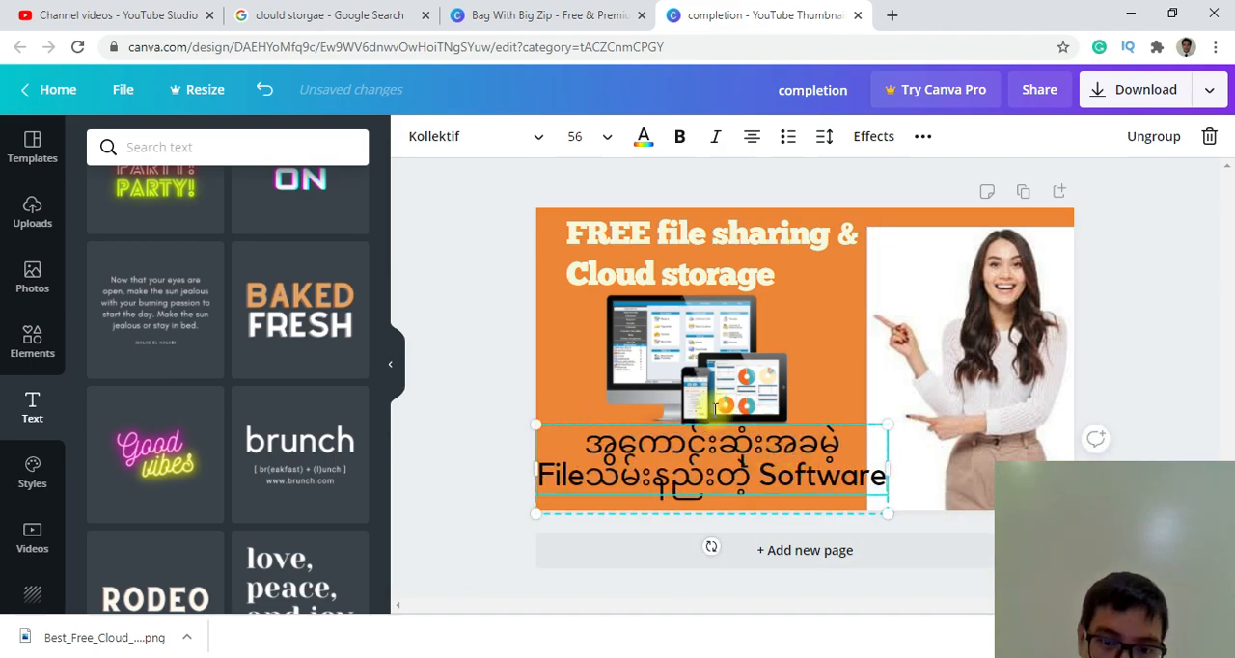
Make the Burmese text bold and scale it down to font size 47 so it fits beside the woman's photo.
double_click(674, 464)
click(680, 137)
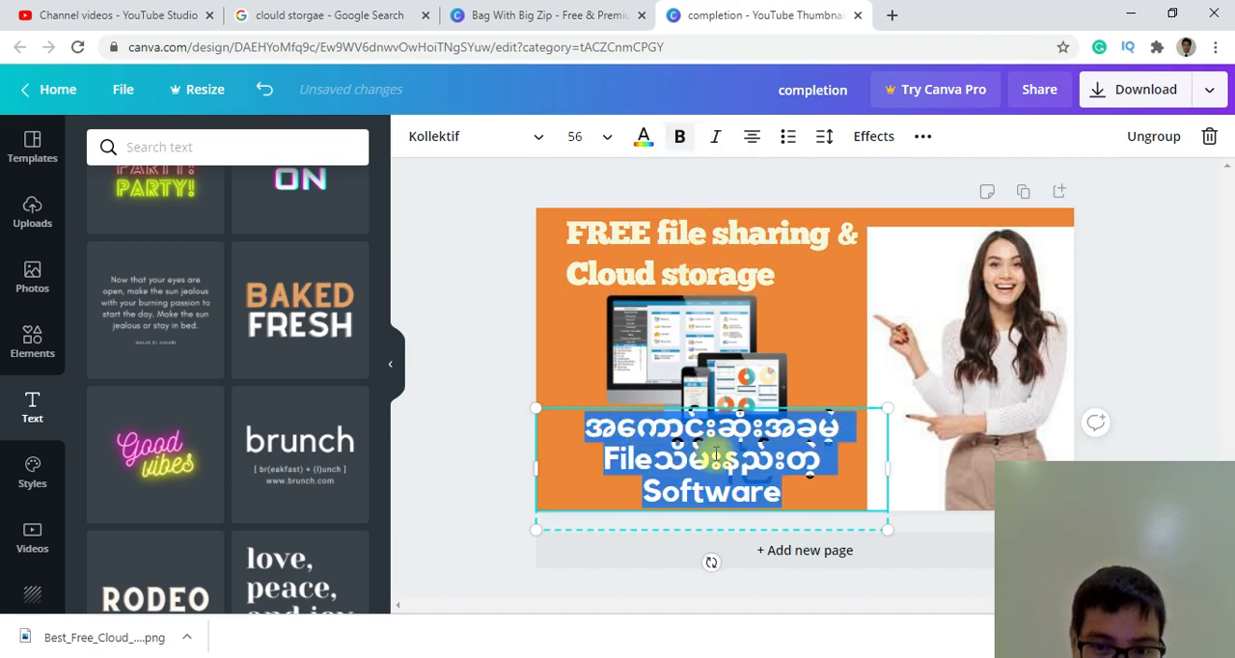
click(819, 466)
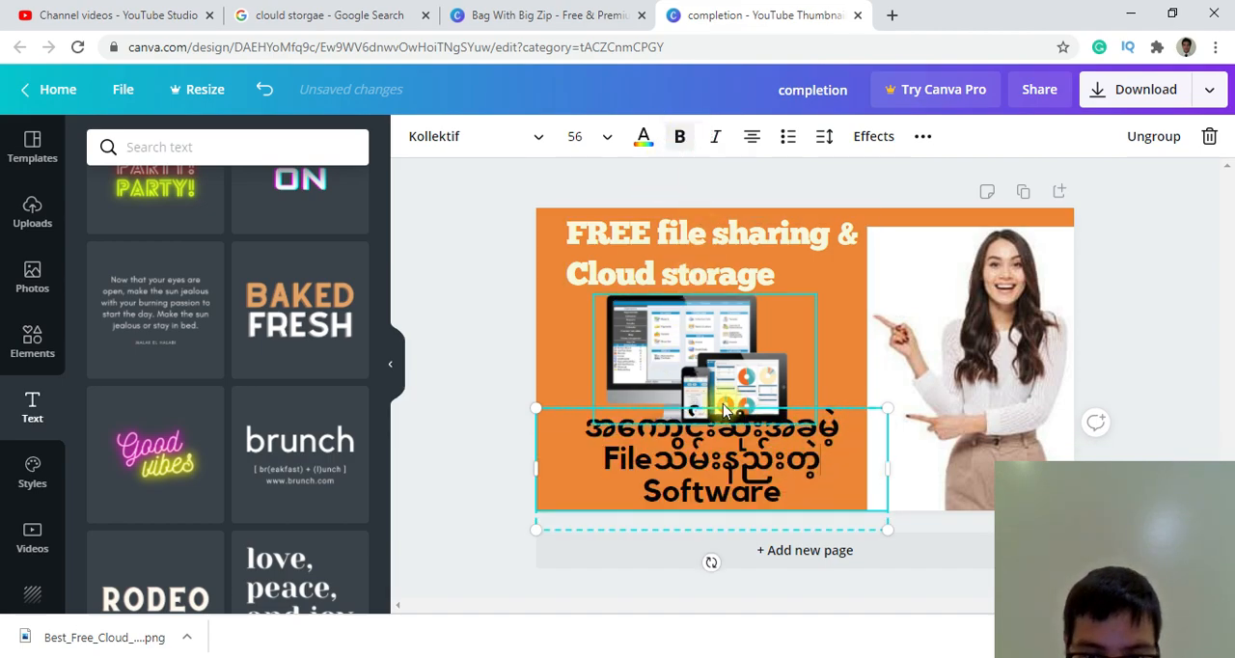
drag(887, 408, 861, 477)
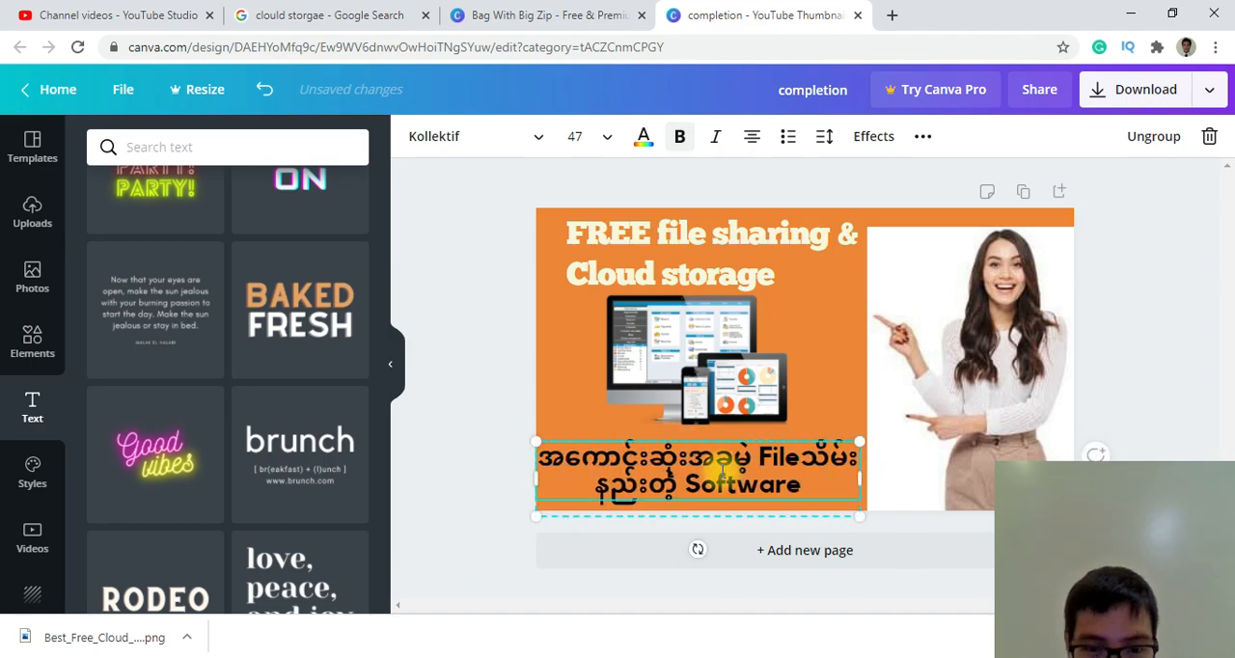
Center the Burmese text beneath the monitor with File starting the second line, and nudge the woman's photo at the right edge.
click(569, 400)
drag(601, 469, 616, 453)
drag(877, 472, 867, 472)
drag(735, 472, 730, 470)
click(1163, 396)
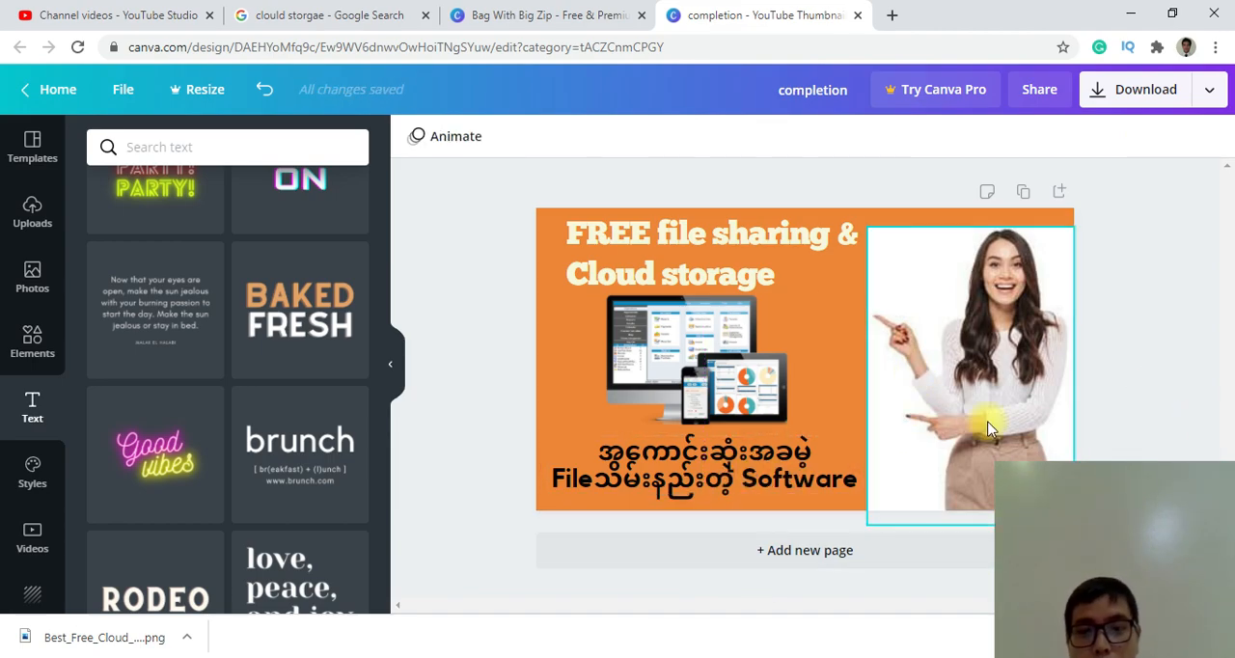
drag(1034, 386, 1010, 374)
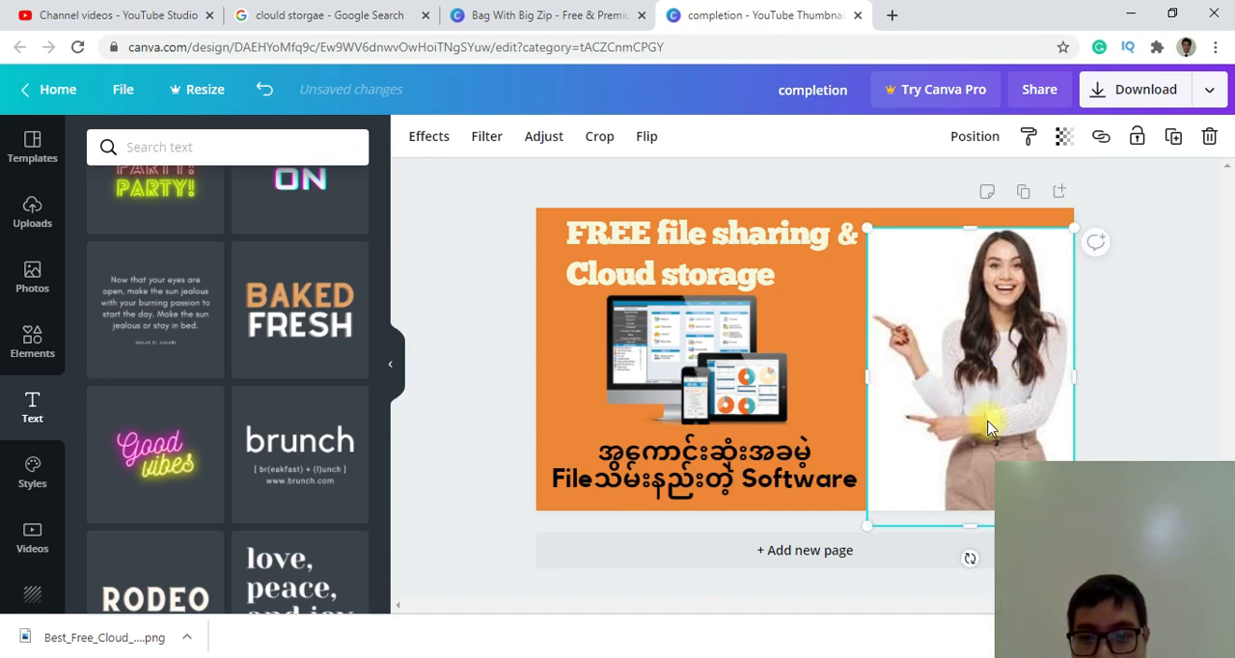
click(1136, 174)
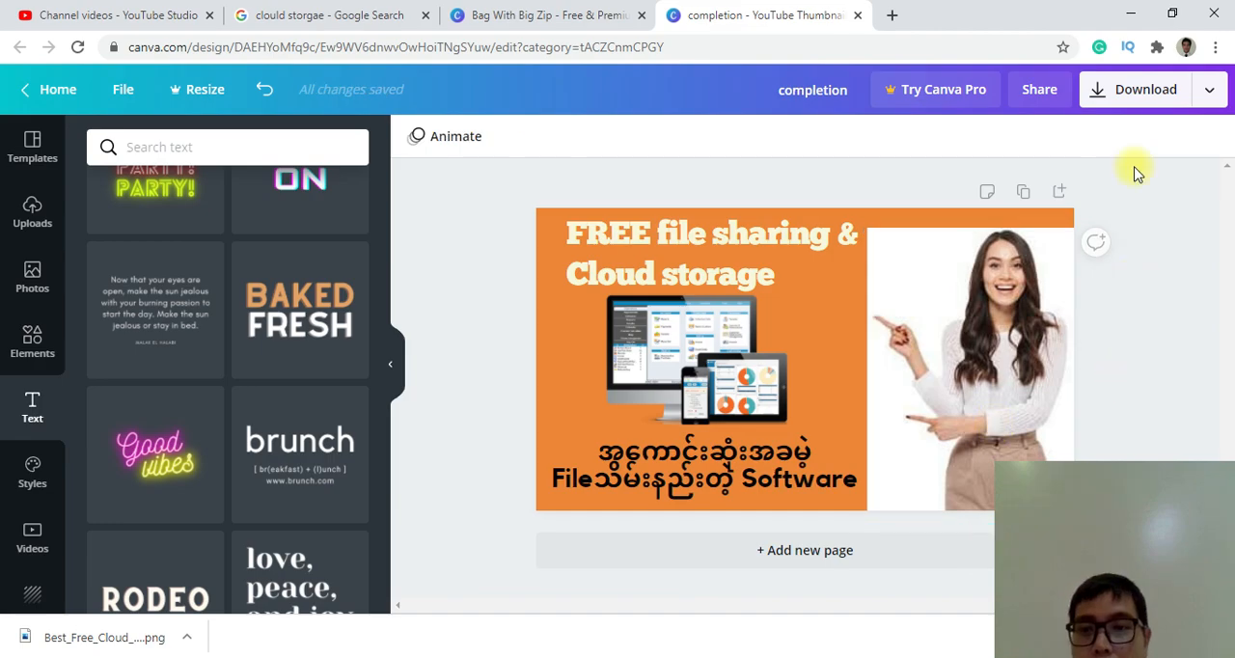
Download the finished thumbnail design as a PNG image named completion to the Desktop.
click(1144, 97)
click(1082, 405)
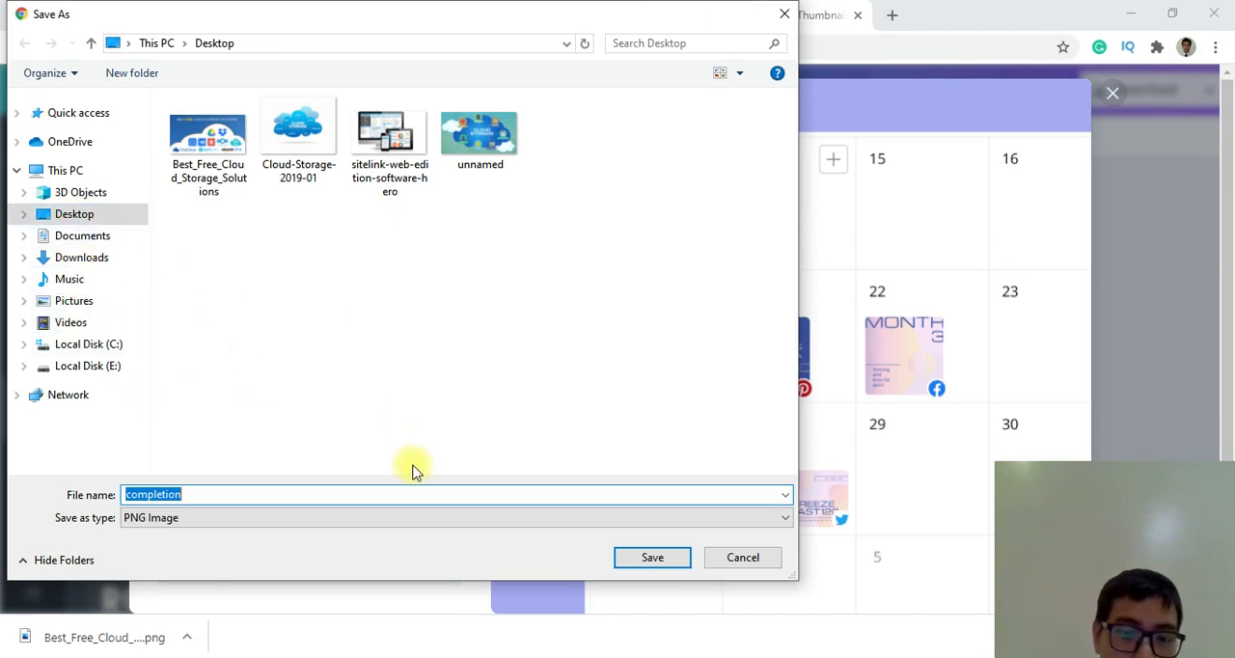
click(652, 560)
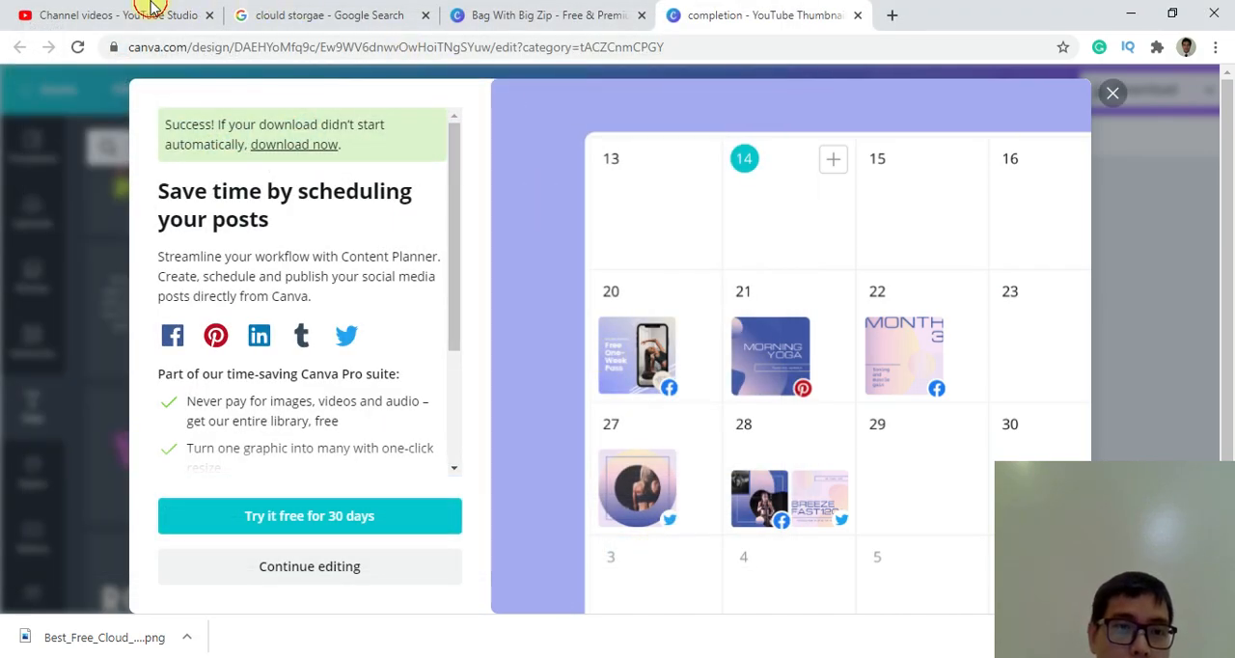
Switch to YouTube Studio and upload completion from the Desktop as the custom thumbnail of the cloud storage video draft.
click(138, 11)
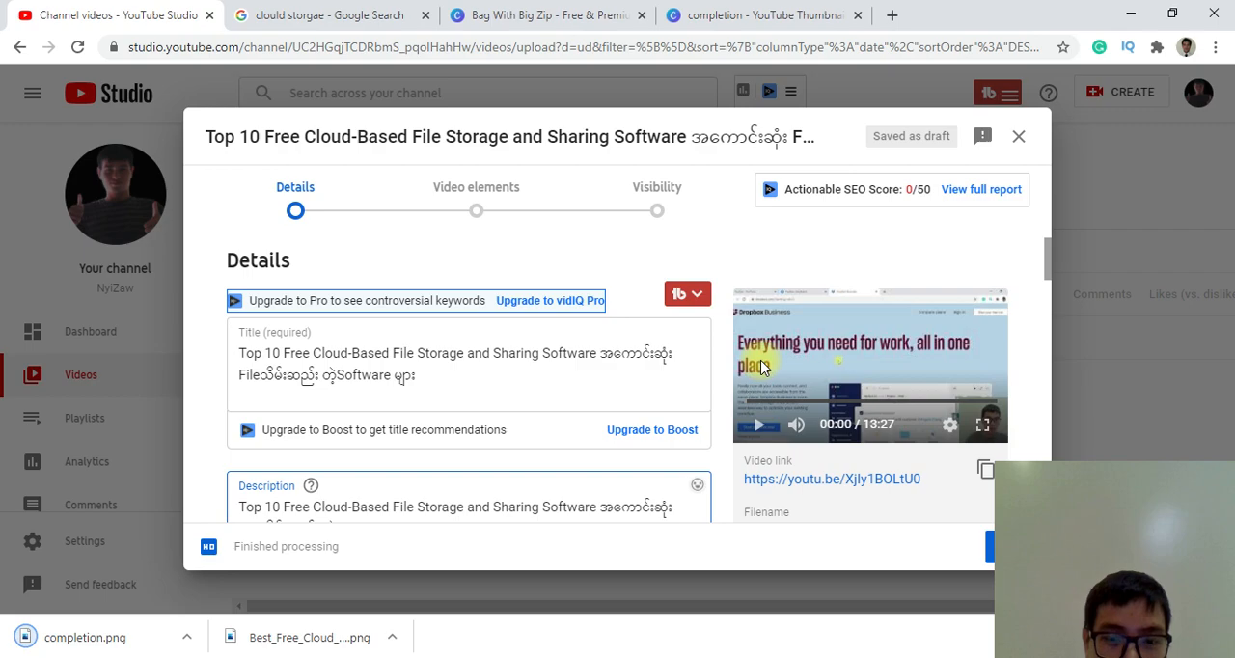
scroll(564, 377, down, 5)
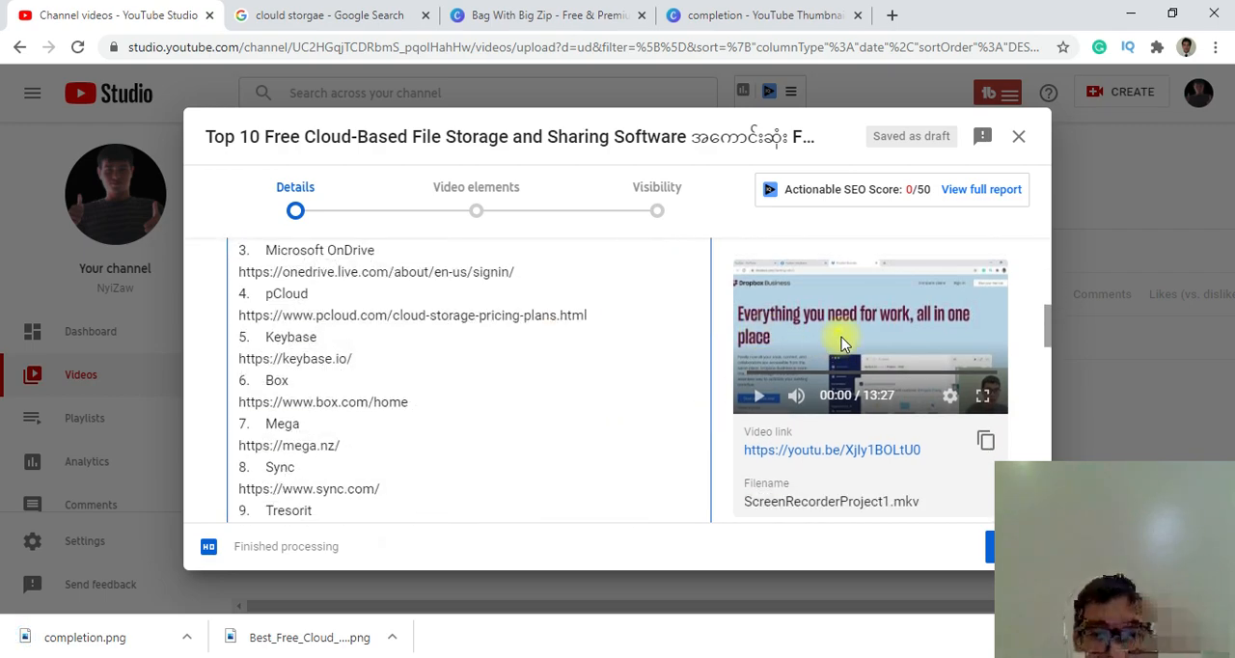
scroll(472, 429, down, 6)
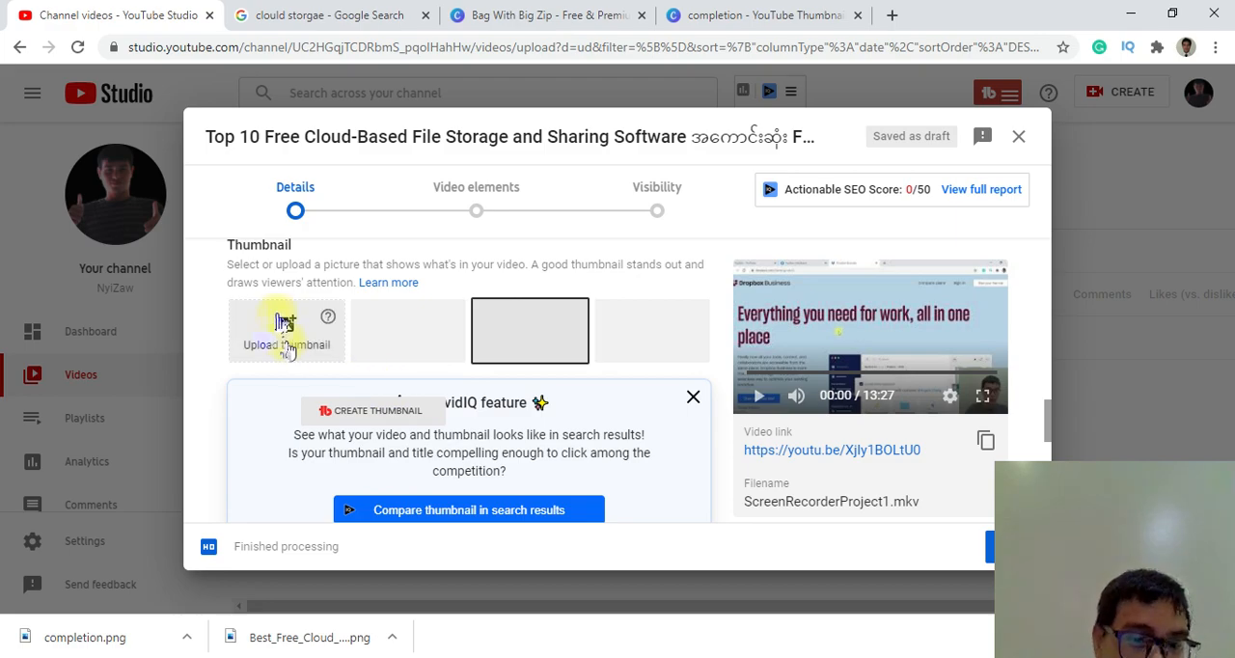
click(294, 331)
drag(323, 193, 322, 355)
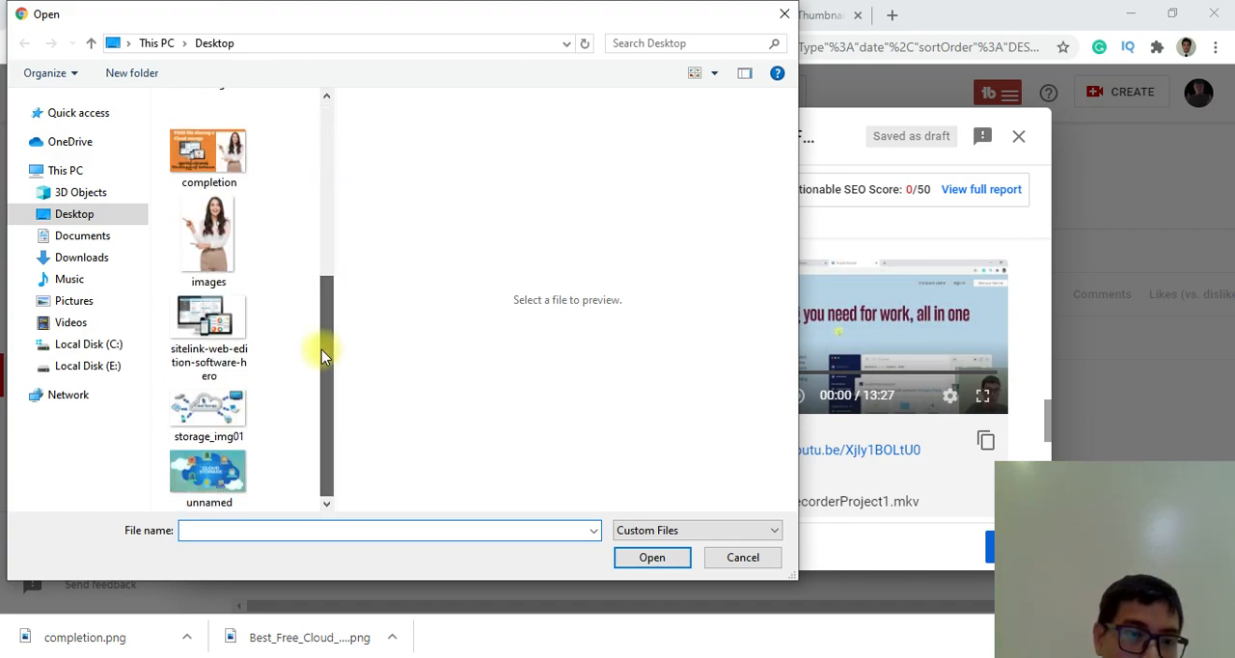
click(209, 153)
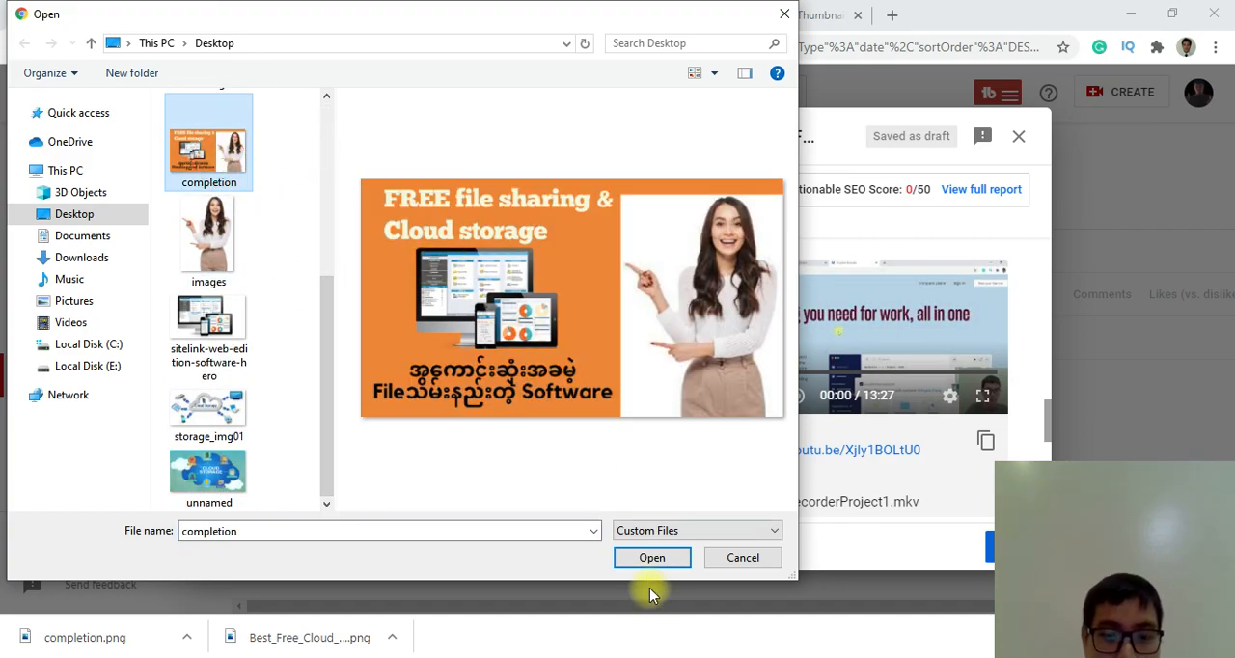
click(643, 549)
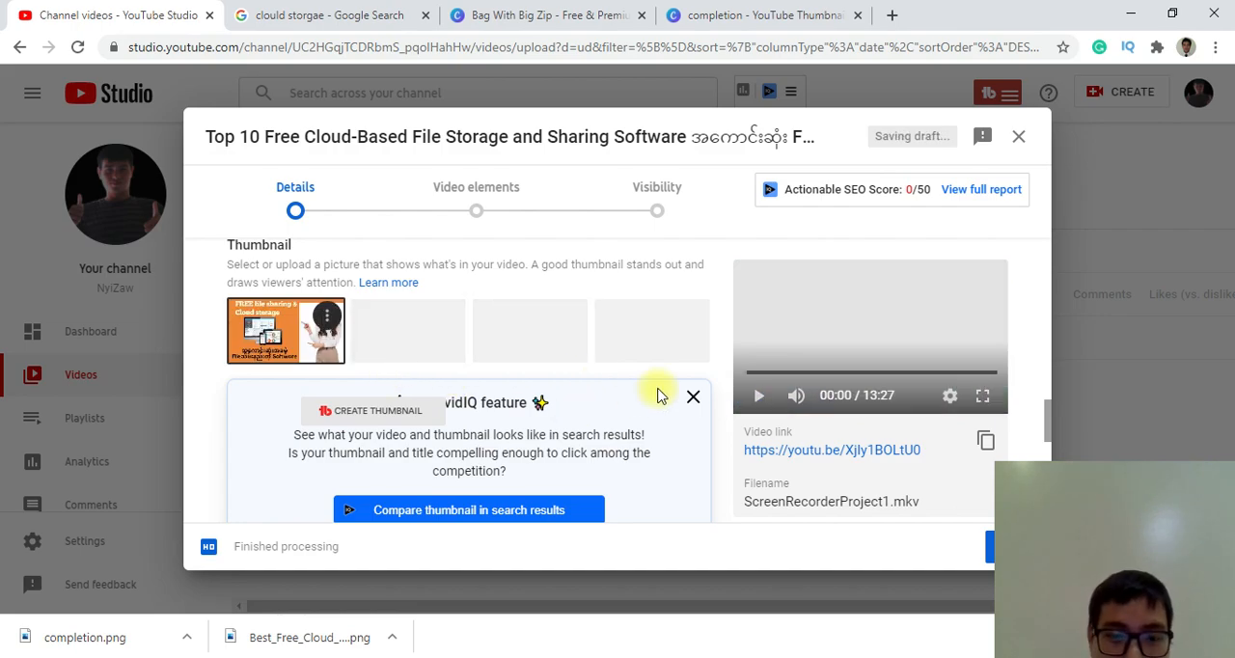
scroll(557, 394, down, 3)
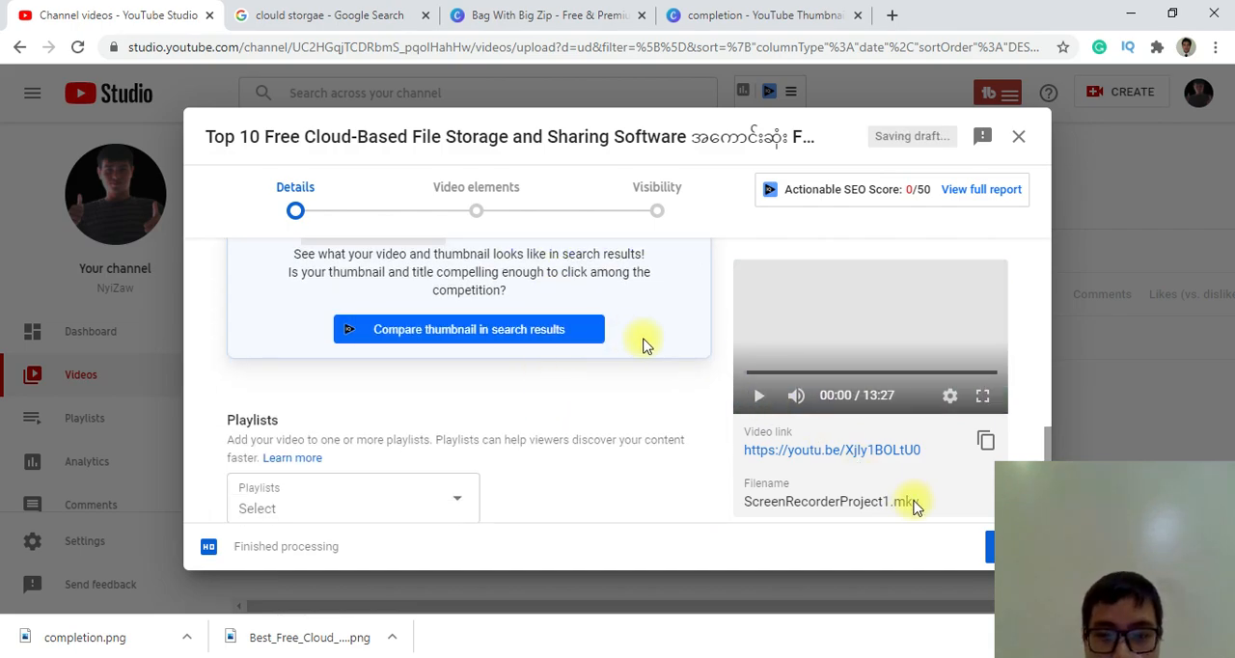